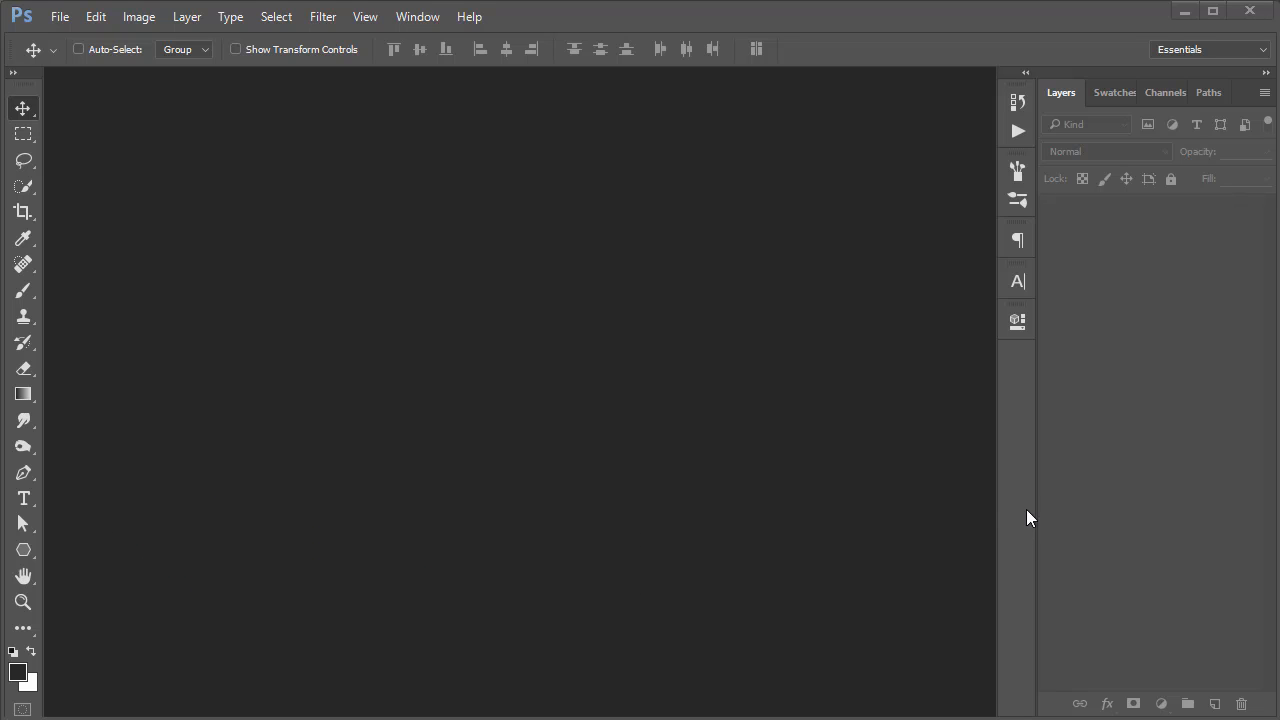
# Create a new 1280 x 720 pixel RGB document at 72 pixels/inch with a white background.
pyautogui.click(62, 17)
pyautogui.click(70, 38)
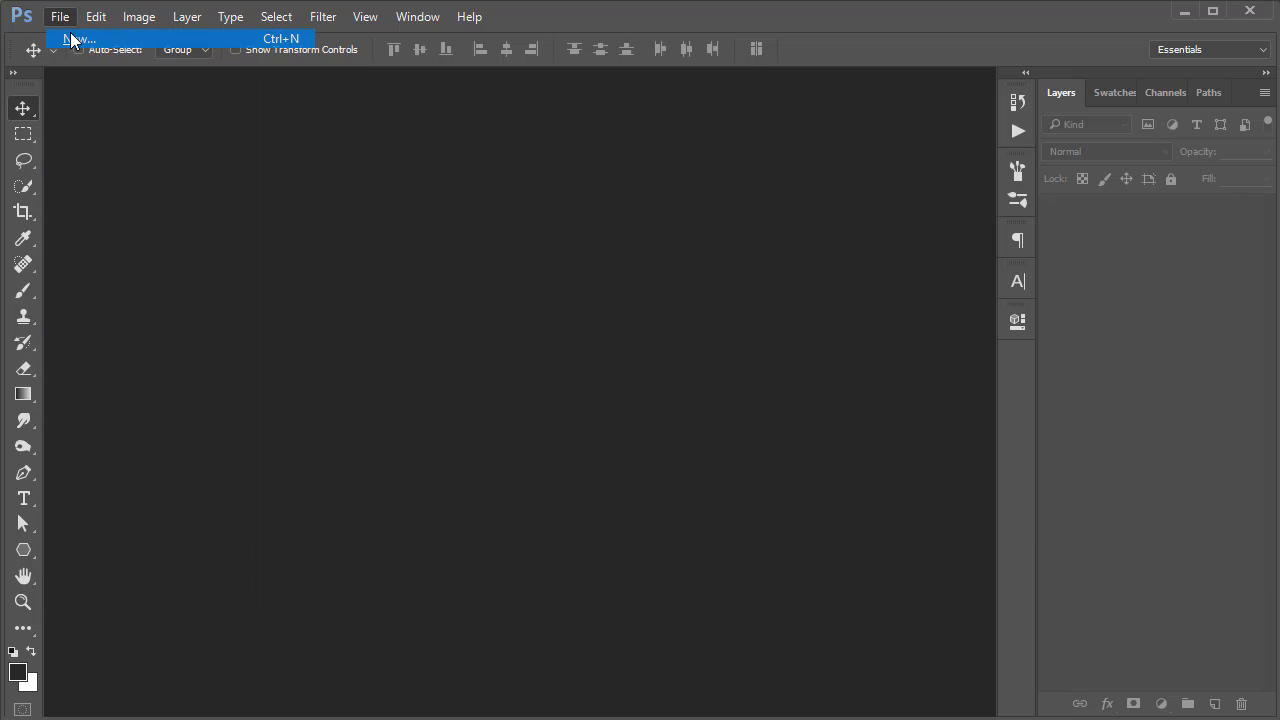
pyautogui.doubleClick(477, 285)
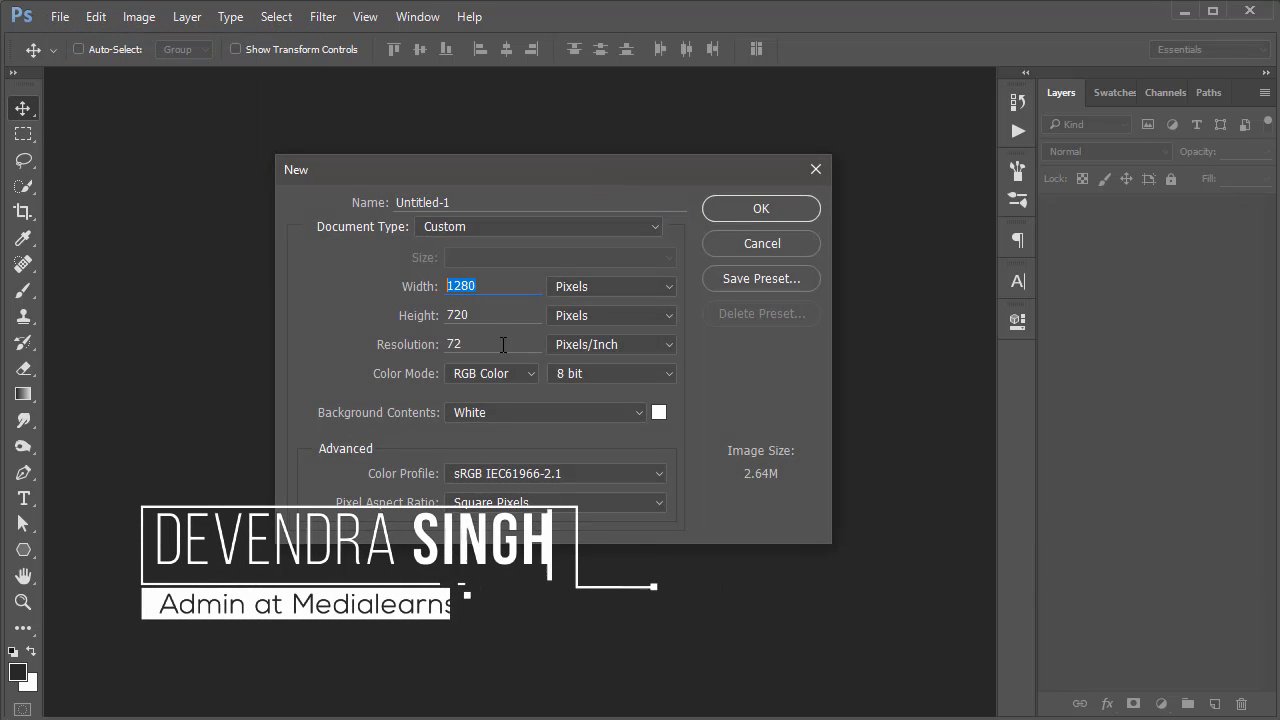
pyautogui.click(756, 214)
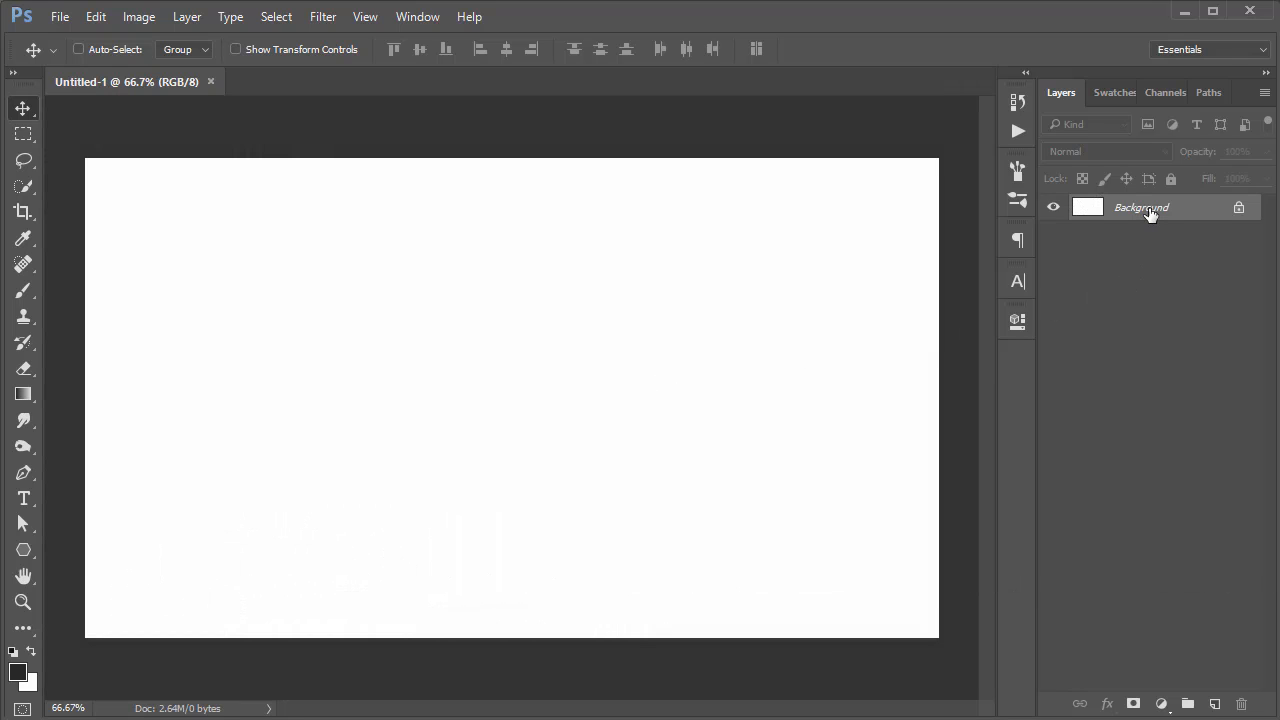
# Convert the Background into a regular layer and add a new layer filled with the dark foreground color.
pyautogui.keyDown('alt'); pyautogui.doubleClick(1149, 211); pyautogui.keyUp('alt')
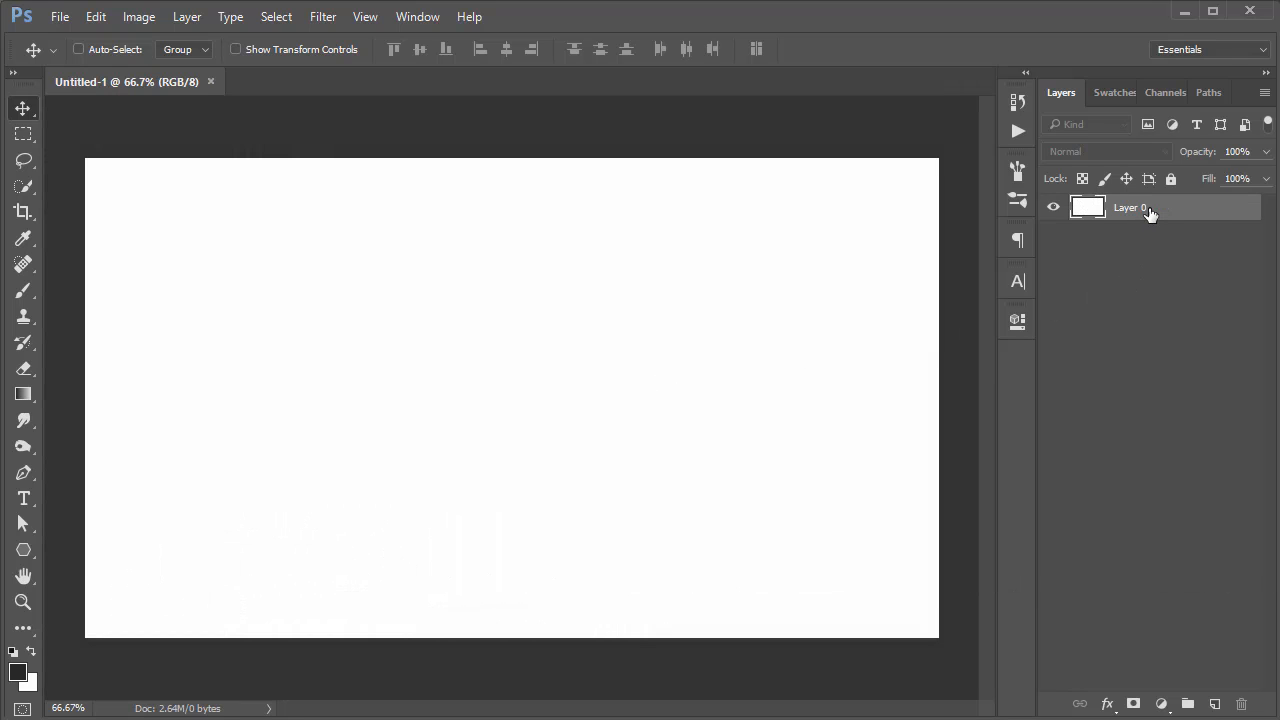
pyautogui.click(1216, 703)
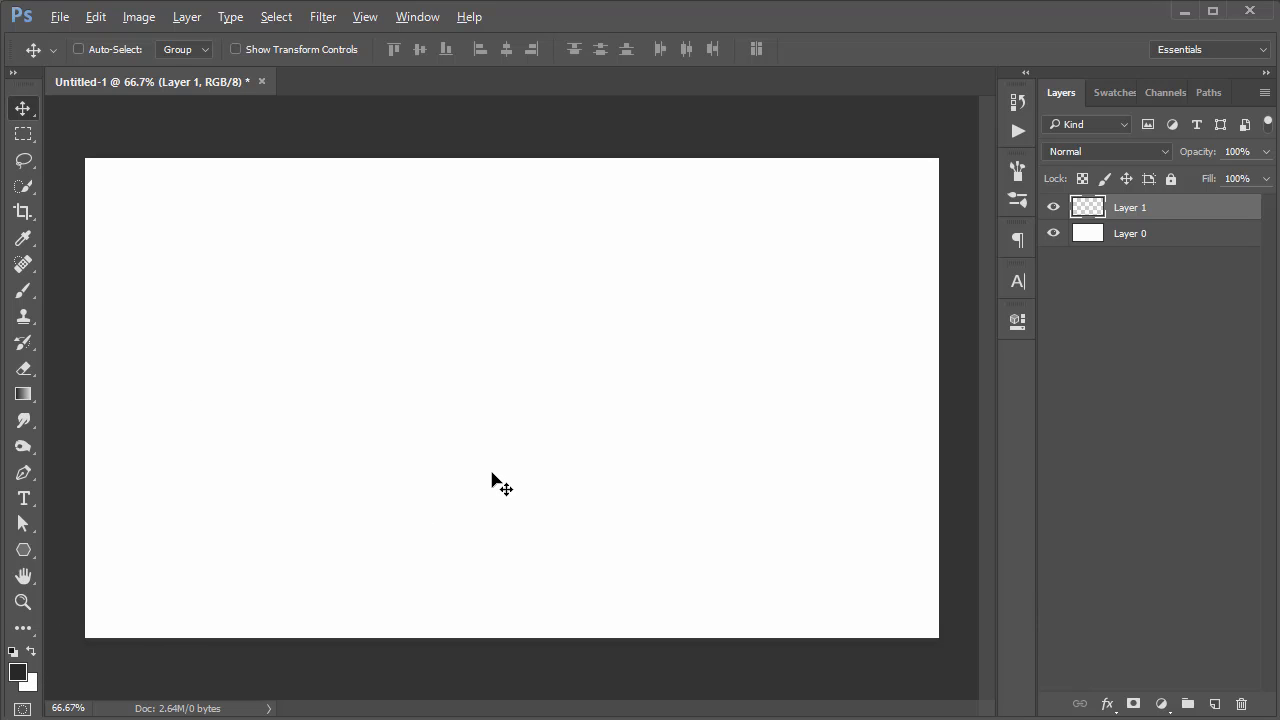
pyautogui.hotkey('alt', 'BackSpace')
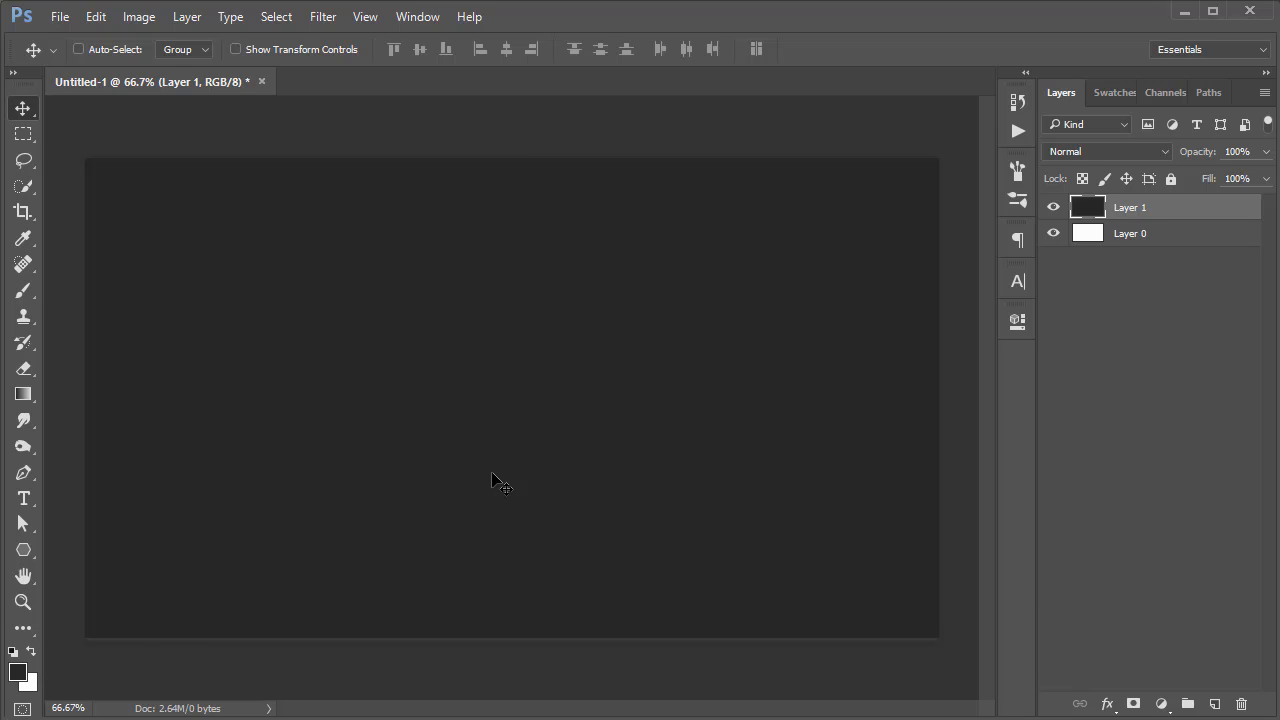
# Set the foreground color to green 51b137 and fill Layer 1 with it.
pyautogui.click(17, 675)
pyautogui.click(670, 345)
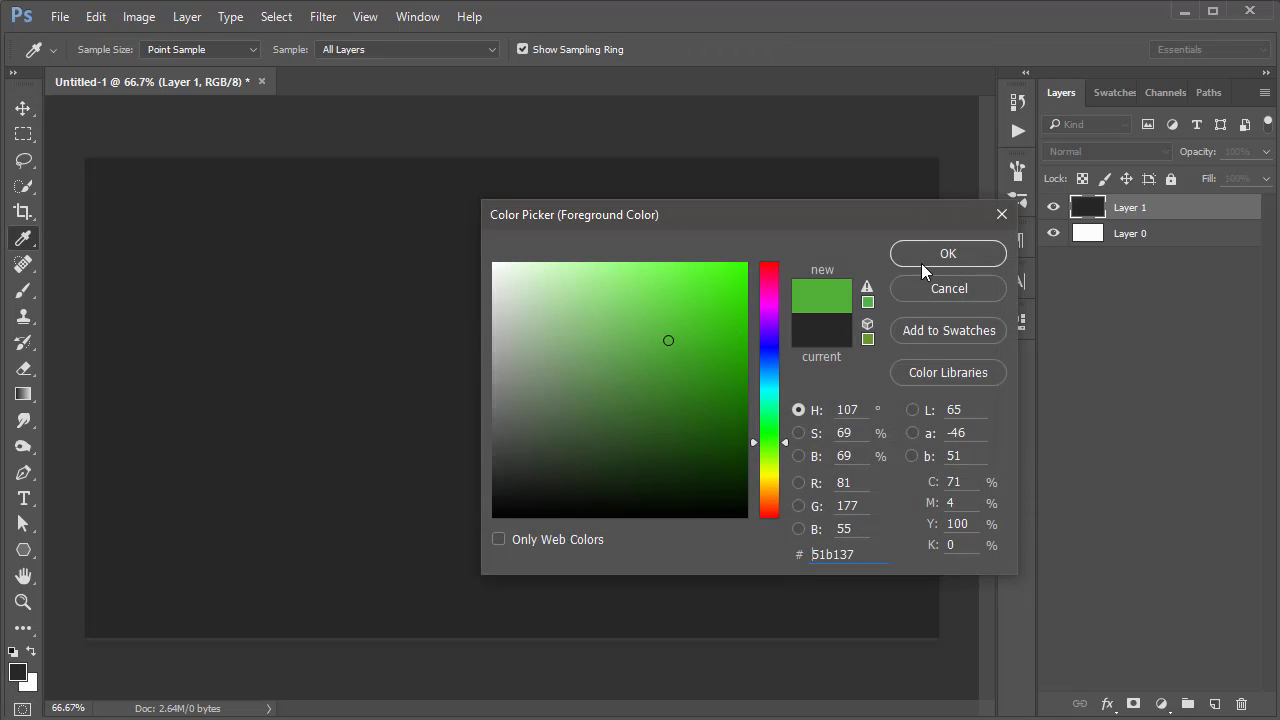
pyautogui.click(921, 260)
pyautogui.hotkey('alt', 'BackSpace')
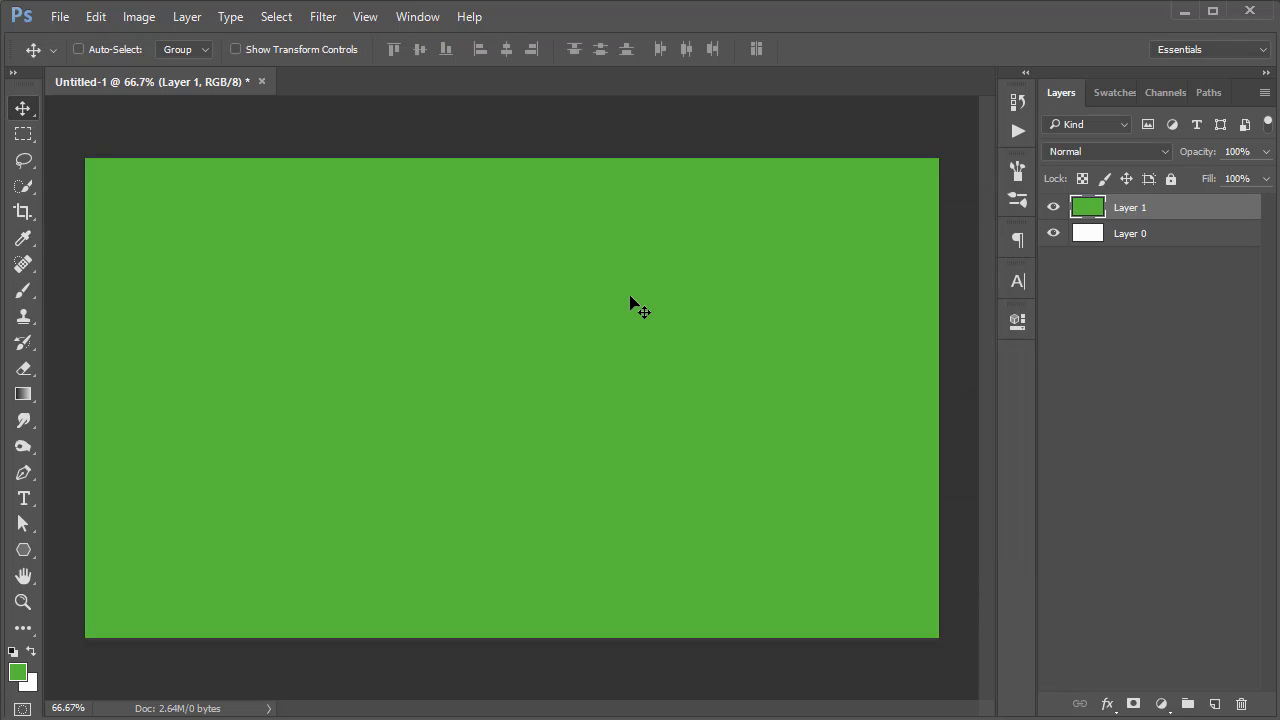
# Shift the foreground color's hue to blue-violet and fill Layer 1 with it.
pyautogui.click(17, 672)
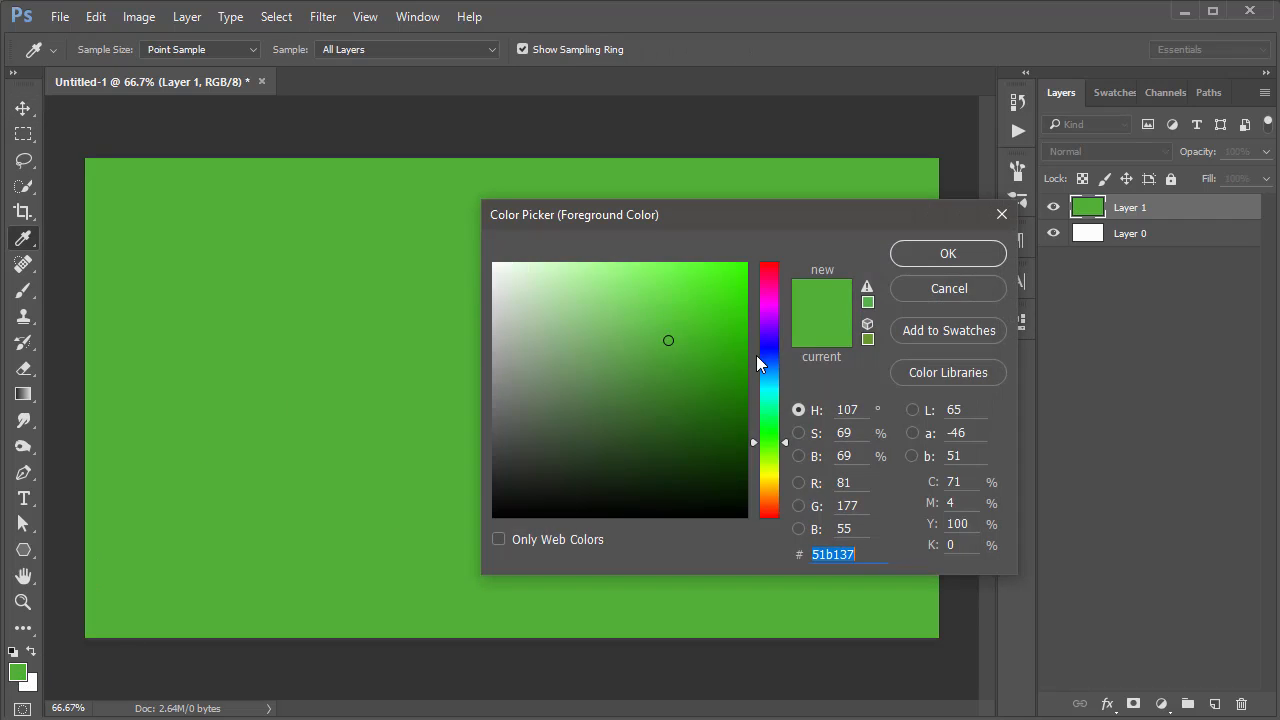
pyautogui.click(768, 344)
pyautogui.click(955, 254)
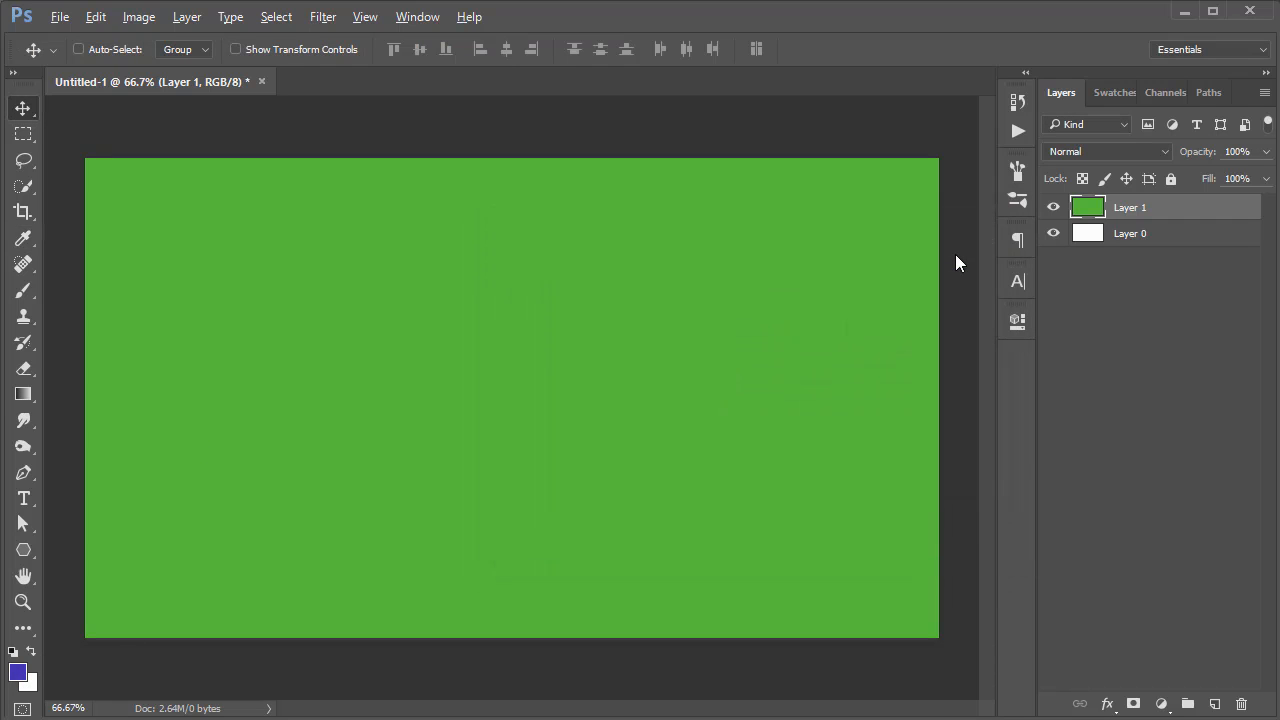
pyautogui.hotkey('alt', 'BackSpace')
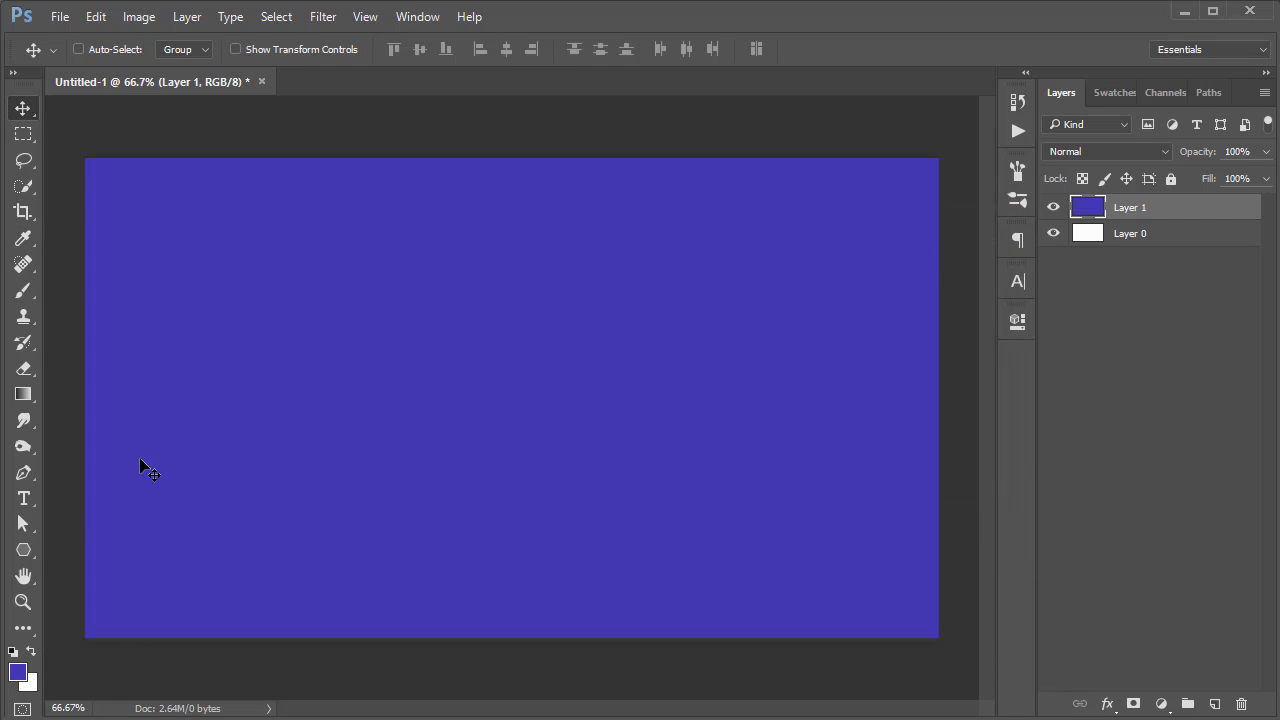
# Pick a muted green with a hue of 127° as the foreground color and fill Layer 1 with it.
pyautogui.click(17, 672)
pyautogui.click(760, 428)
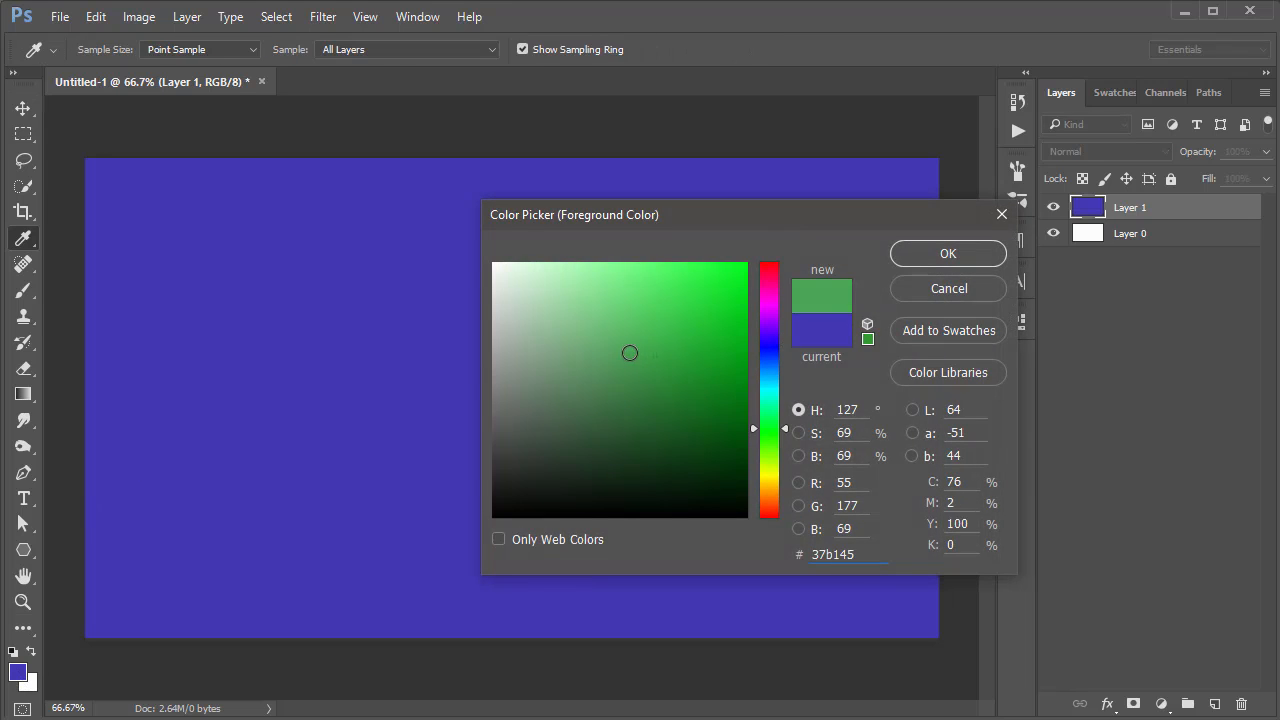
pyautogui.click(630, 353)
pyautogui.click(964, 256)
pyautogui.hotkey('alt', 'BackSpace')
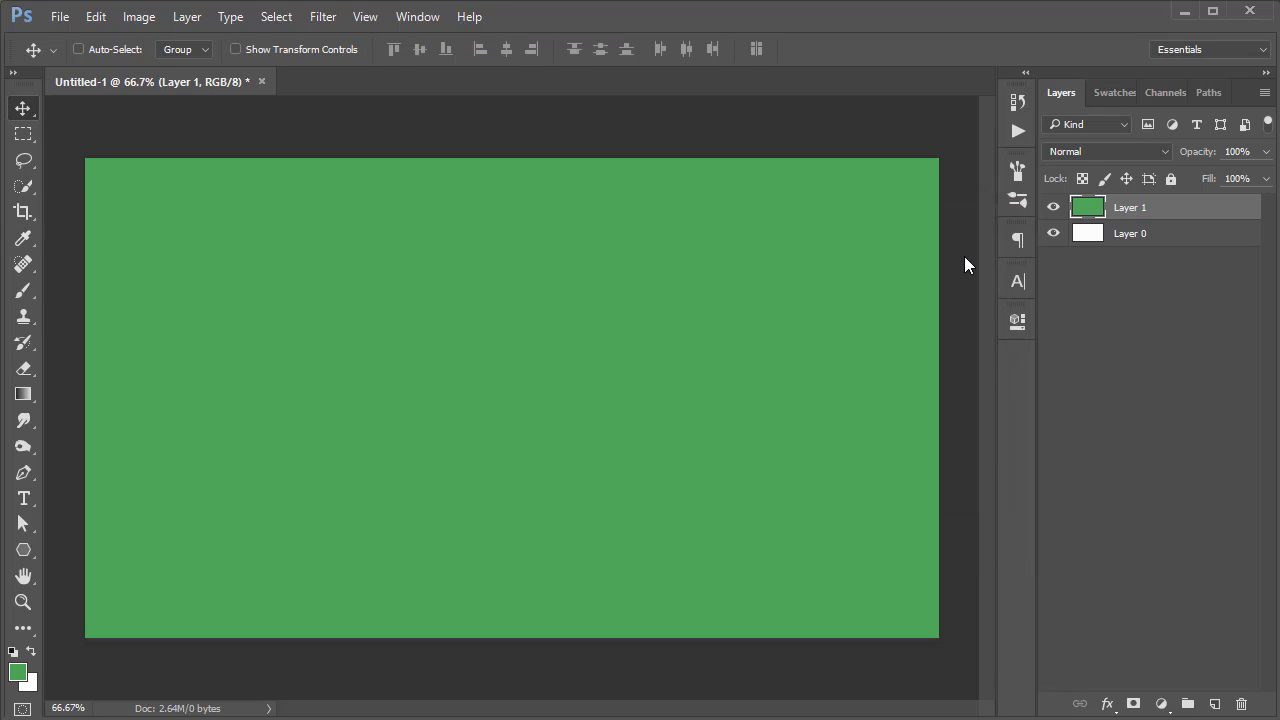
# Set the foreground color to purple, about 745dcb, and paint a wavy brush stroke across the upper part of the canvas.
pyautogui.press('i')
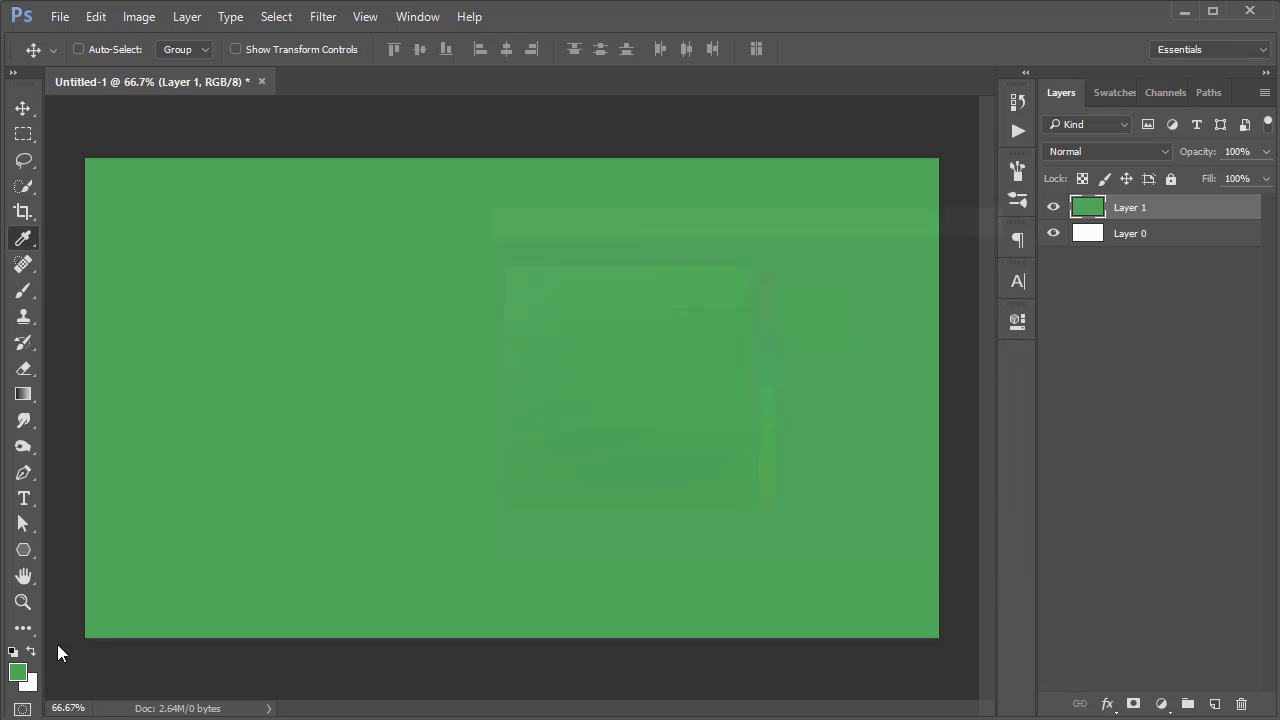
pyautogui.click(17, 672)
pyautogui.moveTo(752, 428); pyautogui.dragTo(778, 450)
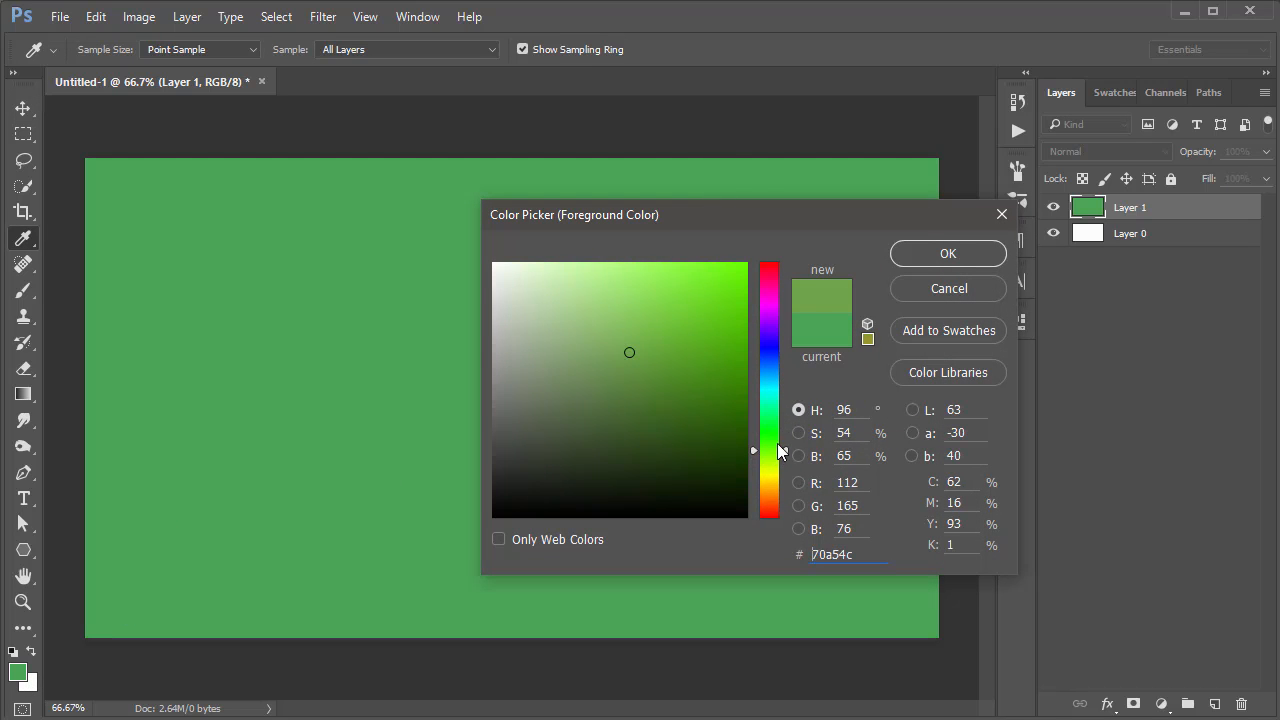
pyautogui.click(774, 340)
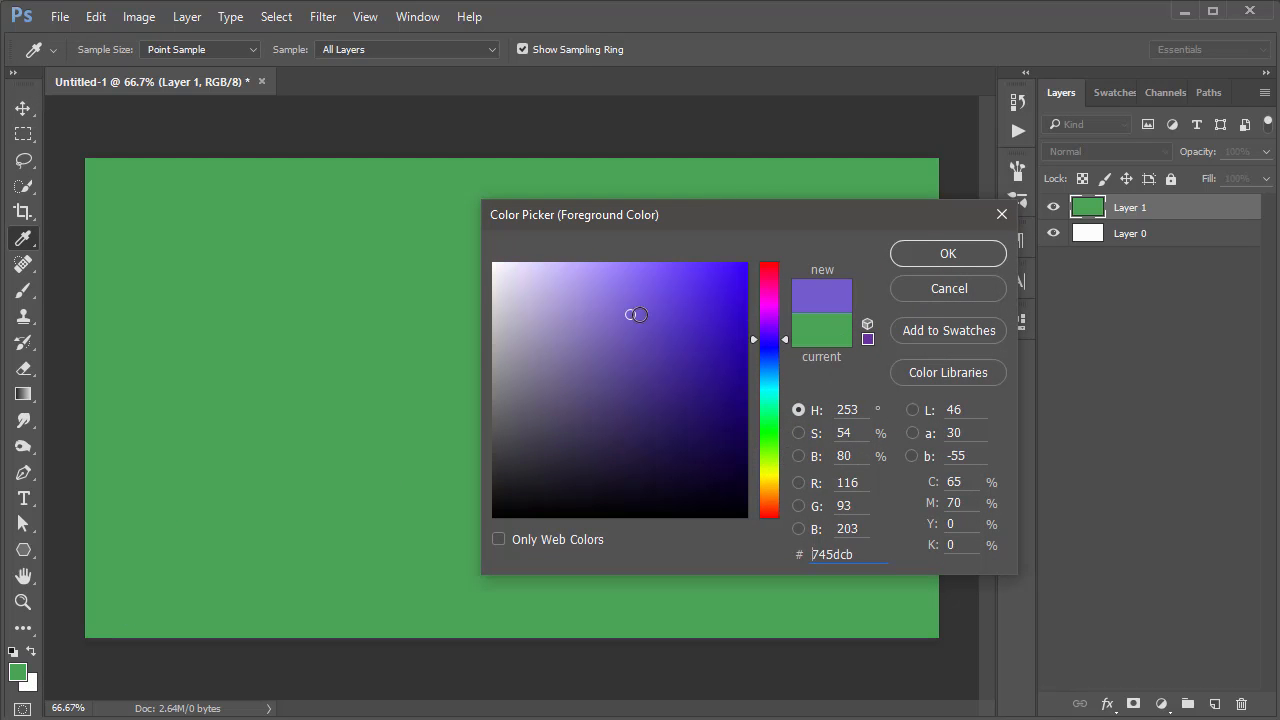
pyautogui.click(937, 262)
pyautogui.press('v')
pyautogui.press('b')
pyautogui.moveTo(239, 262)
pyautogui.mouseDown()
pyautogui.moveTo(301, 291)
pyautogui.moveTo(654, 270)
pyautogui.moveTo(923, 306)
pyautogui.mouseUp()
# Set the foreground color to teal green 0ebf7a and paint a second wavy brush stroke below the purple one.
pyautogui.click(17, 672)
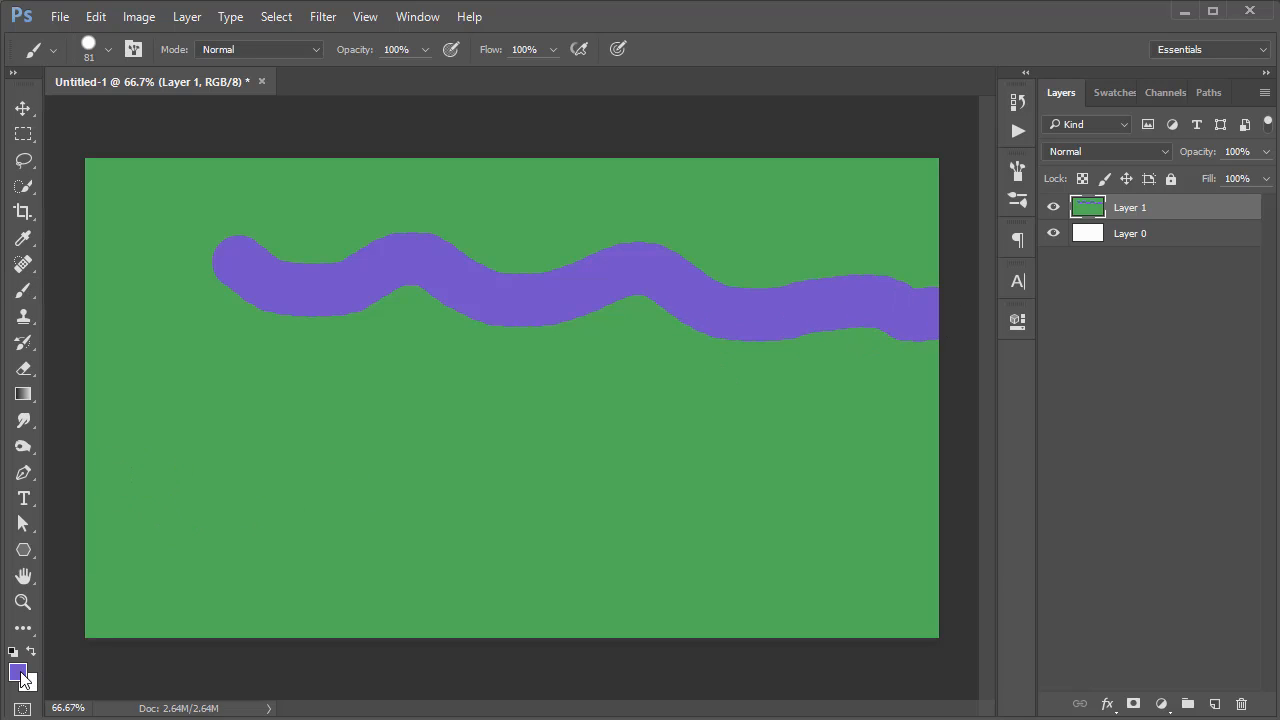
pyautogui.click(760, 409)
pyautogui.click(623, 364)
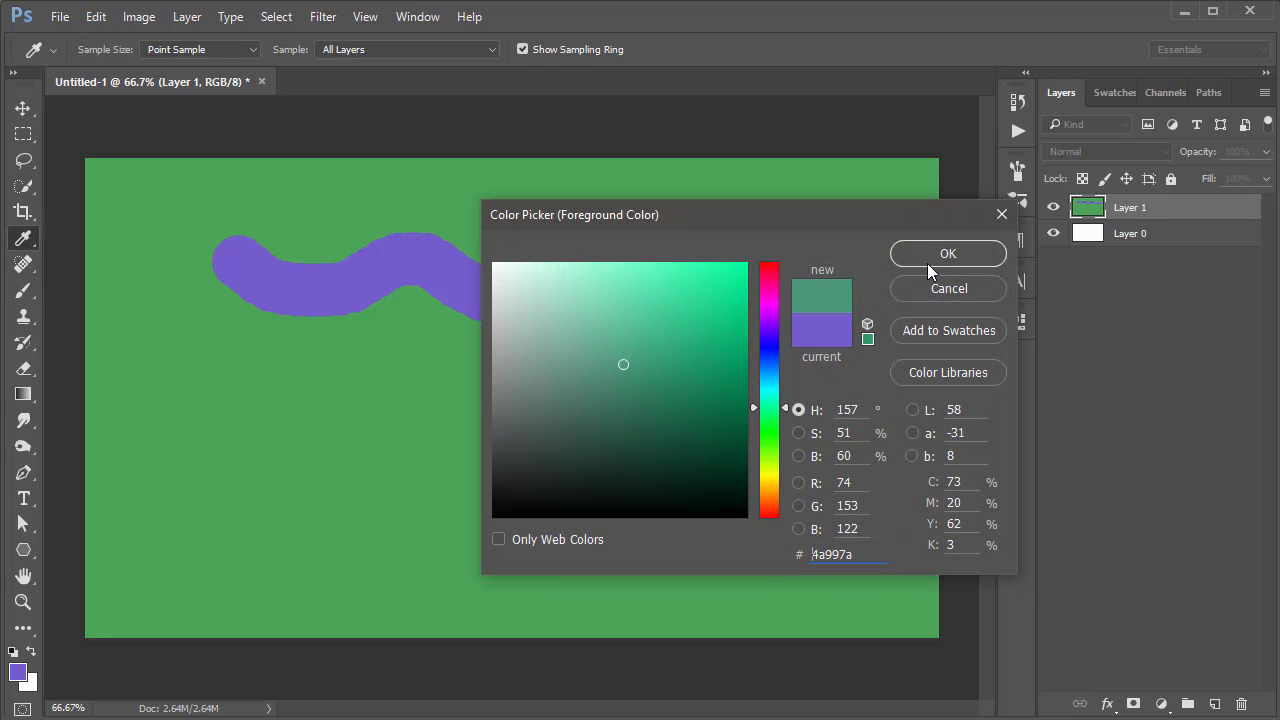
pyautogui.click(741, 331)
pyautogui.click(948, 253)
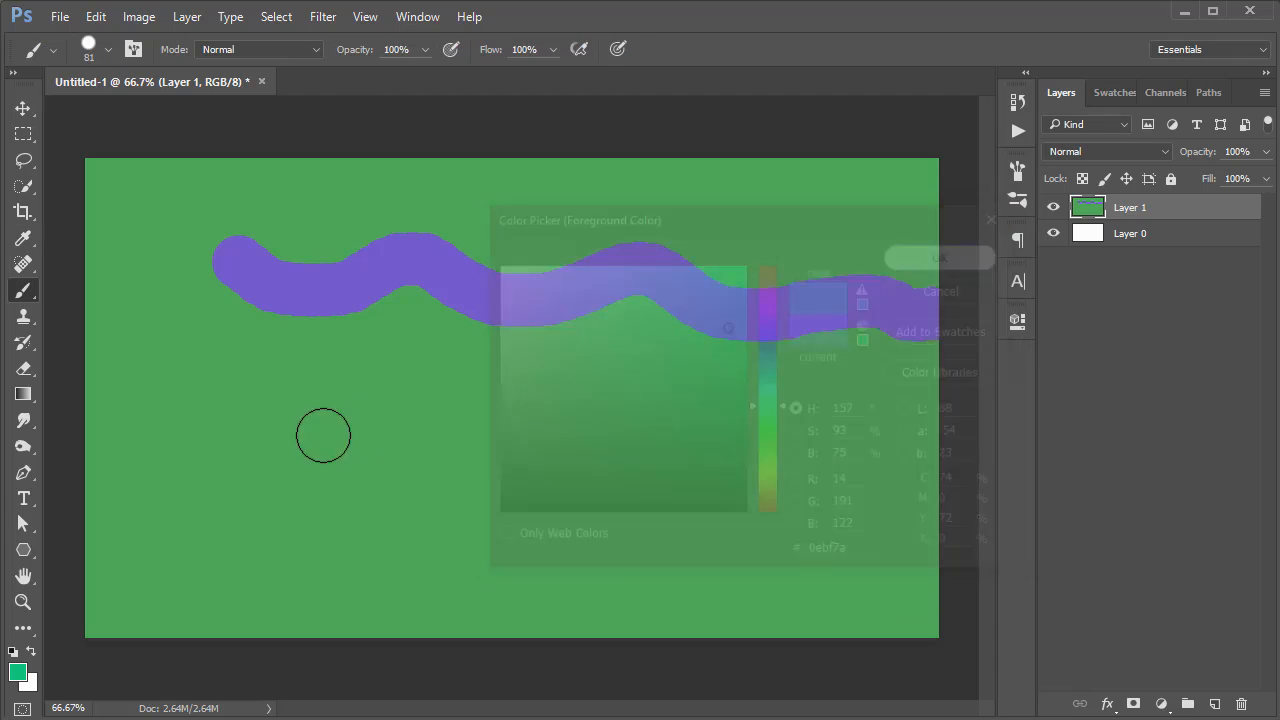
pyautogui.moveTo(270, 410); pyautogui.dragTo(801, 410)
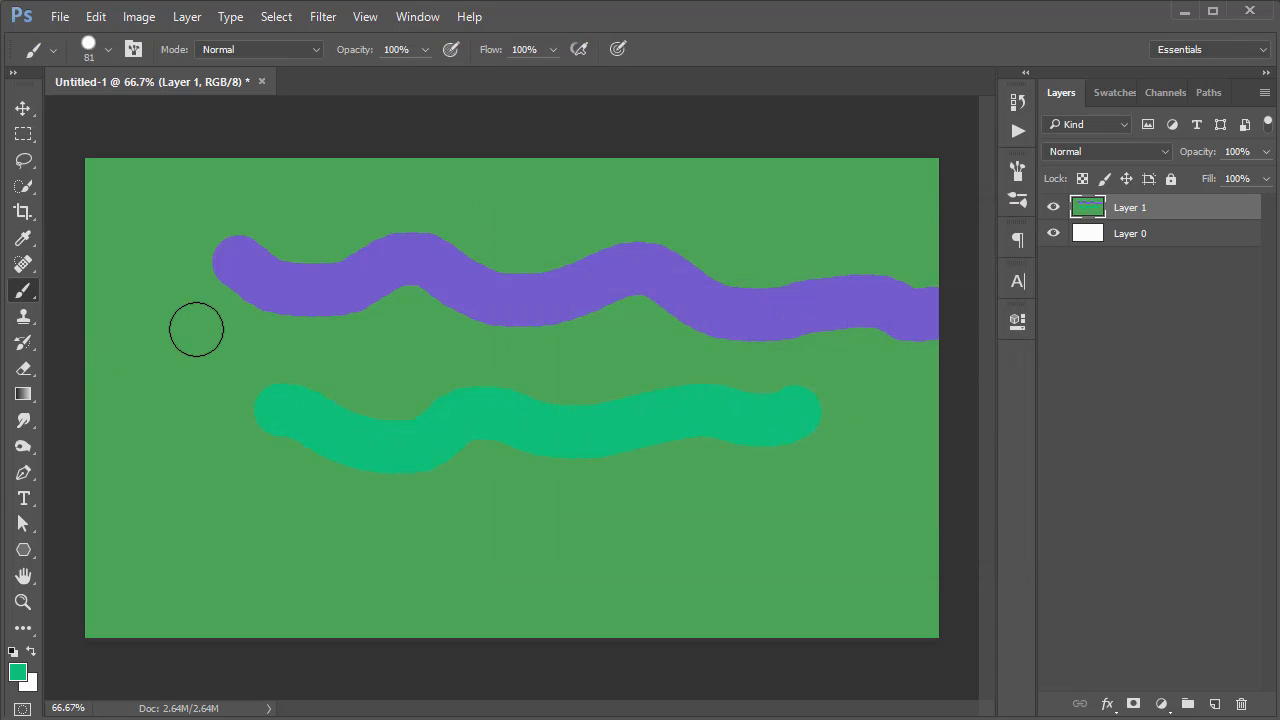
# Erase a broad band of Layer 1 below the teal stroke and up along its left end with the 100 px Eraser.
pyautogui.press('e')
pyautogui.moveTo(215, 495)
pyautogui.mouseDown()
pyautogui.moveTo(648, 566)
pyautogui.moveTo(646, 540)
pyautogui.moveTo(713, 521)
pyautogui.moveTo(648, 537)
pyautogui.moveTo(375, 530)
pyautogui.moveTo(238, 549)
pyautogui.moveTo(566, 570)
pyautogui.mouseUp()
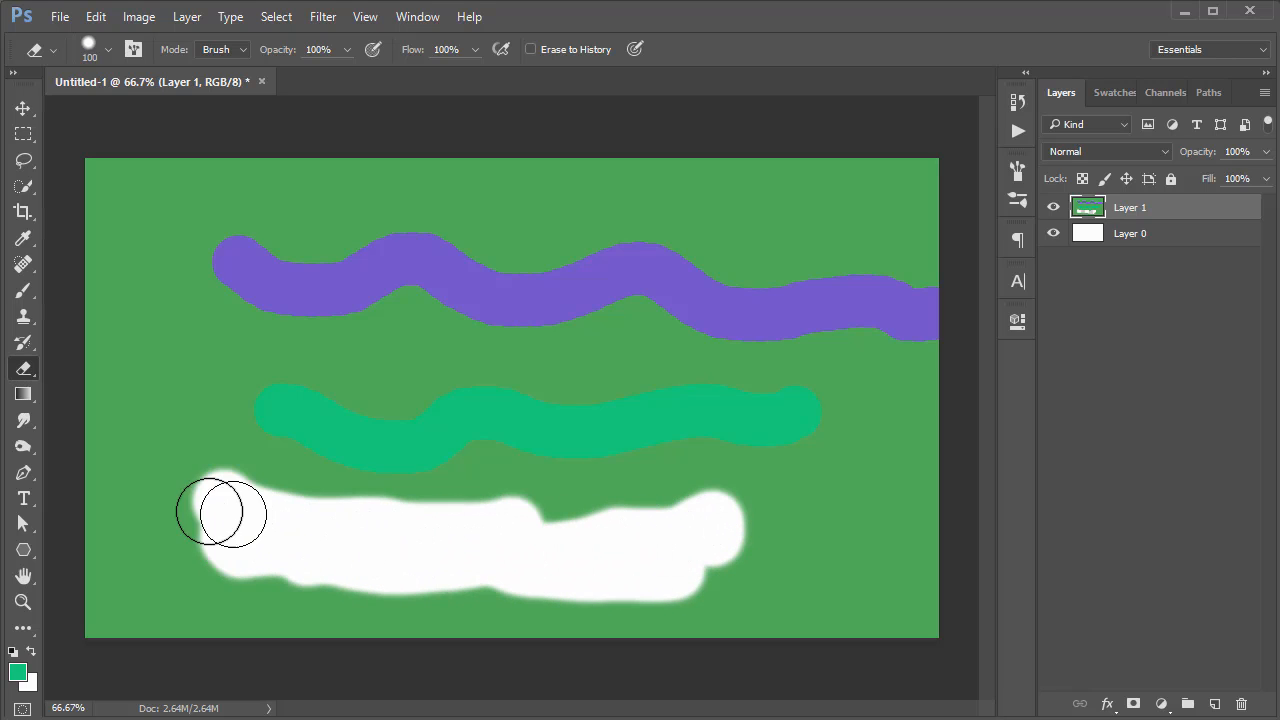
pyautogui.rightClick(158, 452)
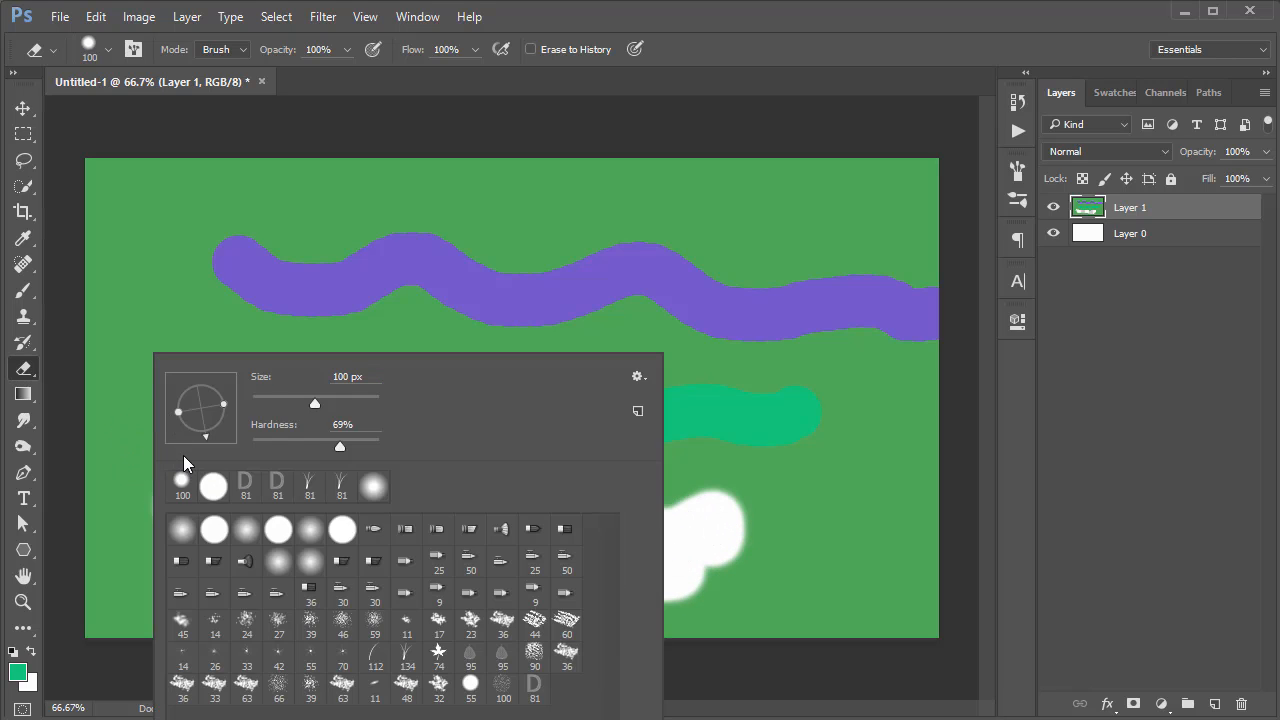
pyautogui.click(24, 374)
pyautogui.rightClick(23, 373)
pyautogui.click(92, 374)
pyautogui.moveTo(171, 340)
pyautogui.mouseDown()
pyautogui.moveTo(171, 406)
pyautogui.moveTo(249, 491)
pyautogui.moveTo(491, 566)
pyautogui.moveTo(705, 520)
pyautogui.mouseUp()
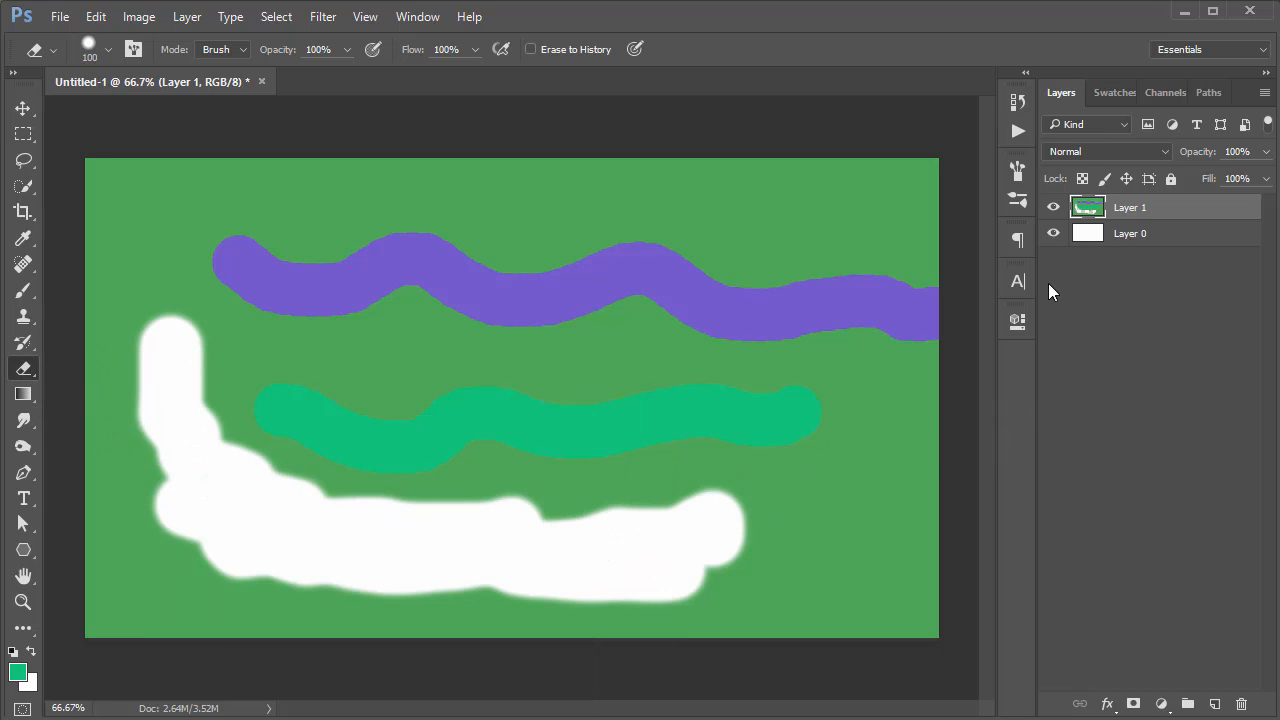
# Hide and show Layer 0 to check the erased area's transparency, and delete Layer 0.
pyautogui.click(1053, 233)
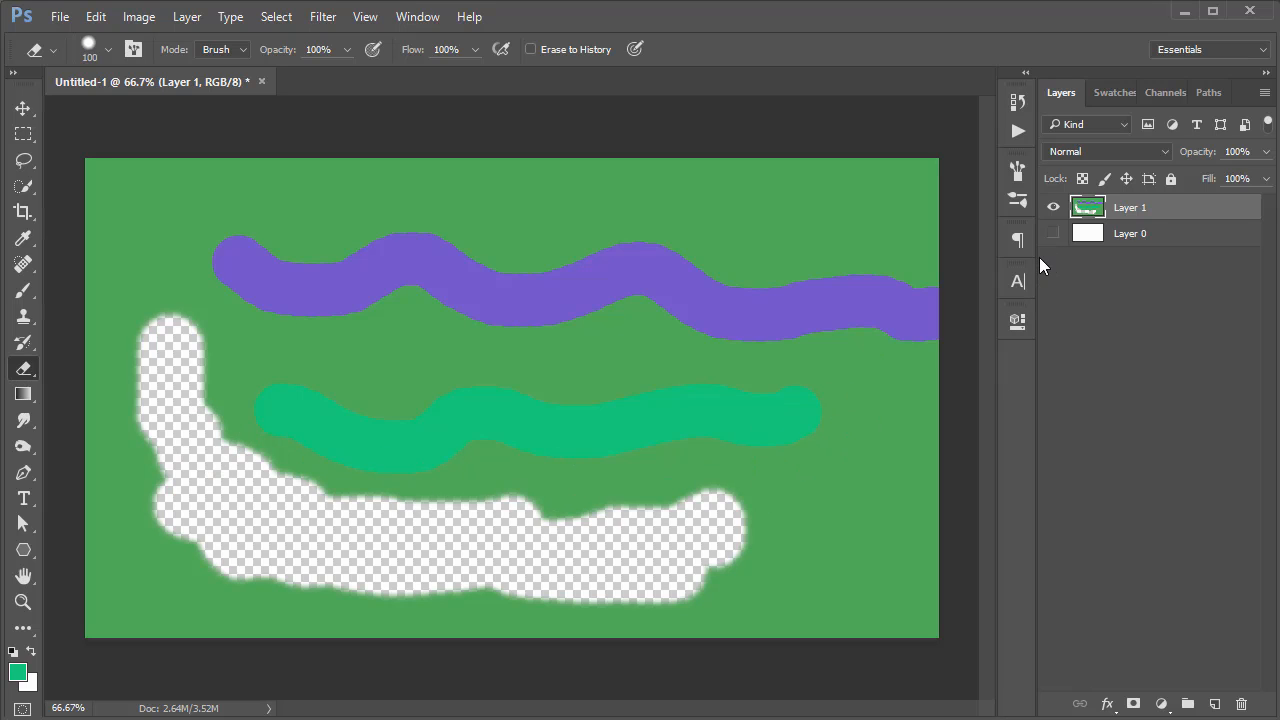
pyautogui.click(1053, 233)
pyautogui.moveTo(1140, 237); pyautogui.dragTo(1243, 704)
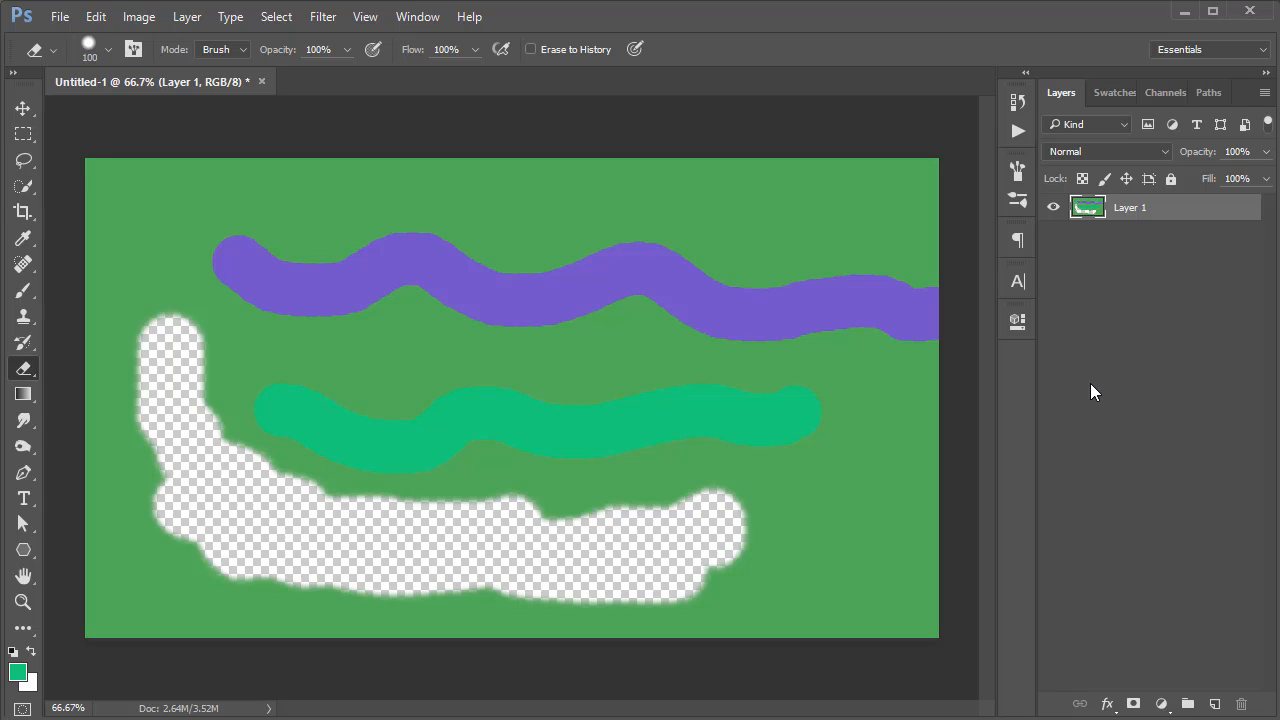
# Repeatedly undo and redo the deletion of Layer 0, ending with the layer deleted.
pyautogui.hotkey('ctrl', 'z')
pyautogui.hotkey('ctrl', 'z')
pyautogui.hotkey('ctrl', 'z')
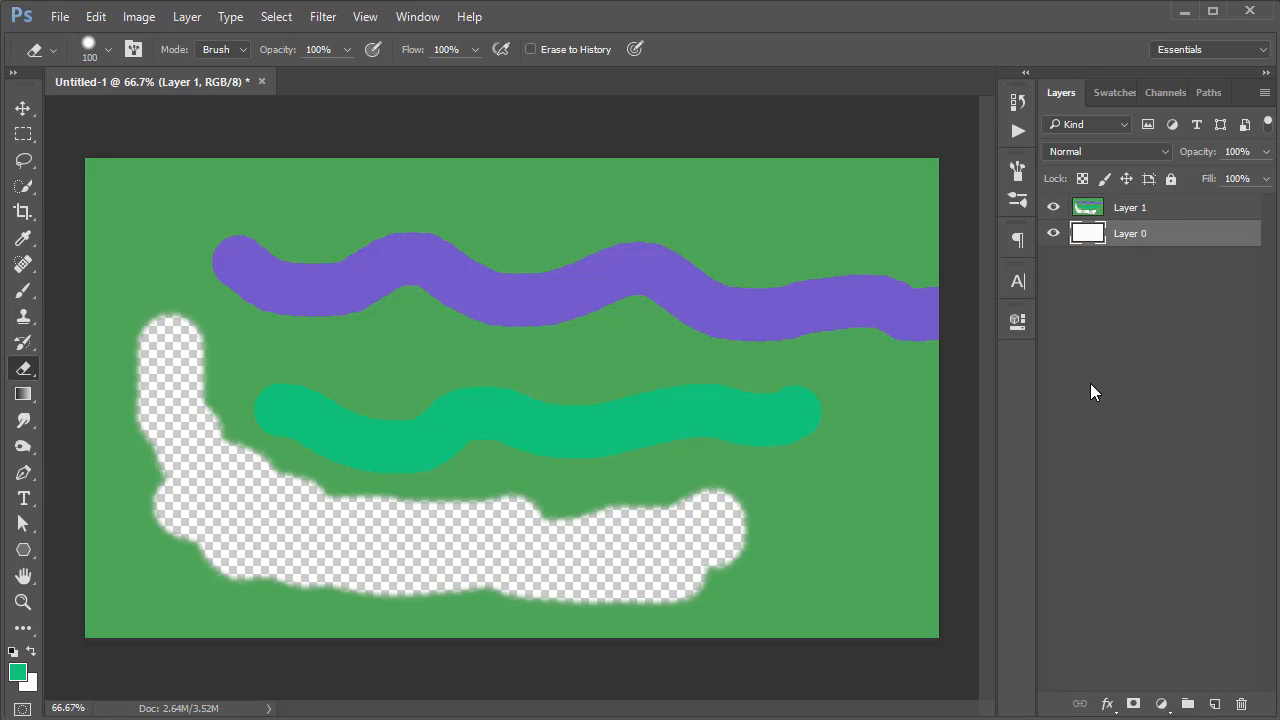
pyautogui.hotkey('ctrl', 'z')
pyautogui.hotkey('ctrl', 'z')
pyautogui.hotkey('ctrl', 'z')
pyautogui.hotkey('ctrl', 'z')
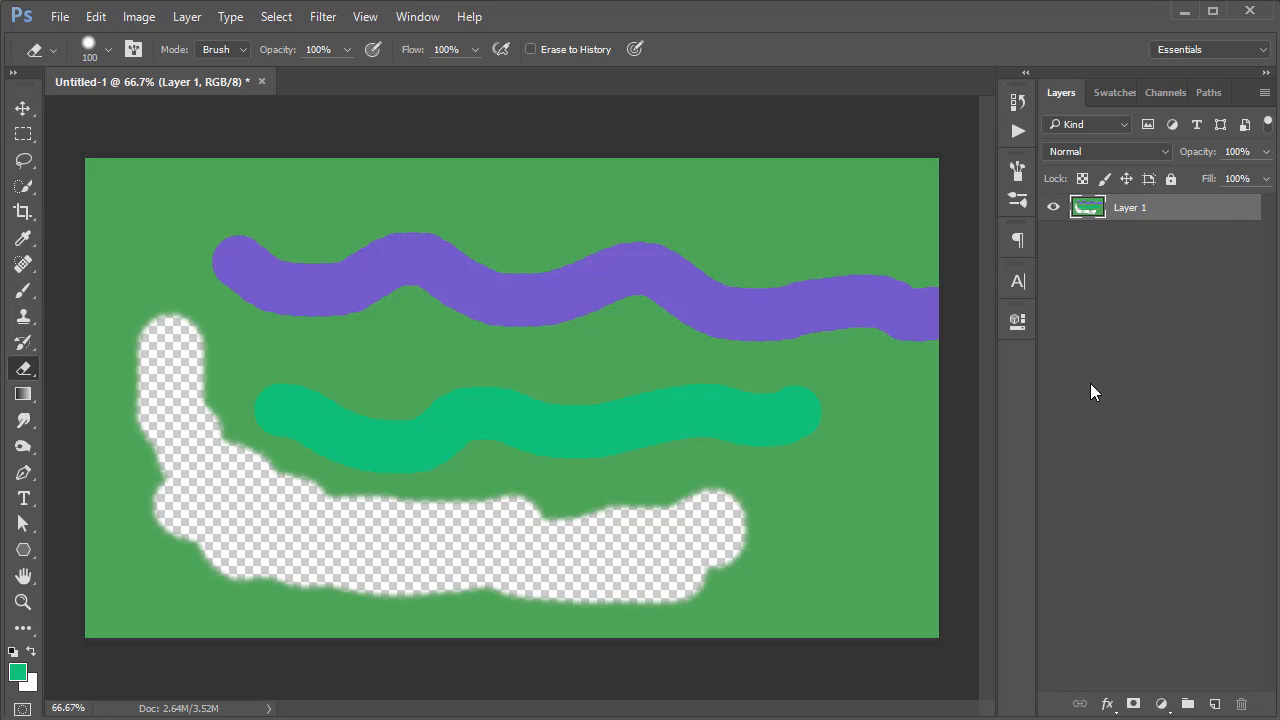
pyautogui.hotkey('ctrl', 'z')
# Open the document's History, step back through the last two Eraser states, and return to the Delete Layer state.
pyautogui.click(417, 16)
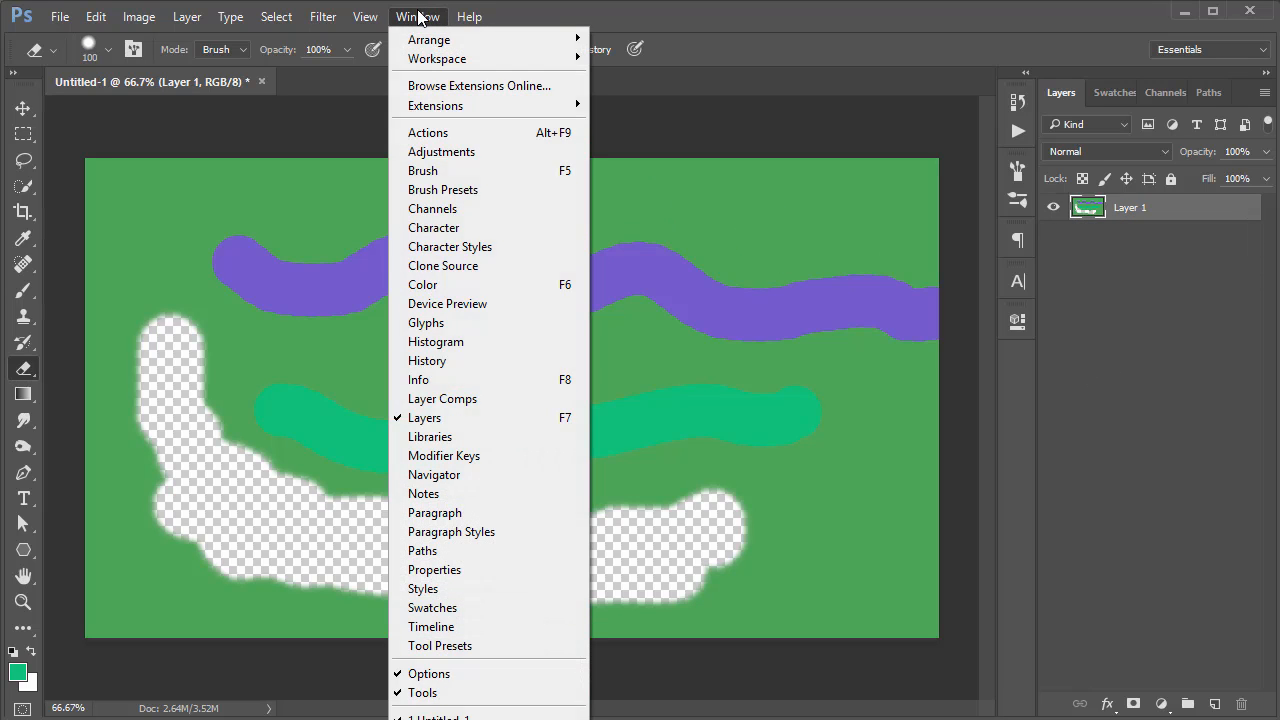
pyautogui.click(428, 361)
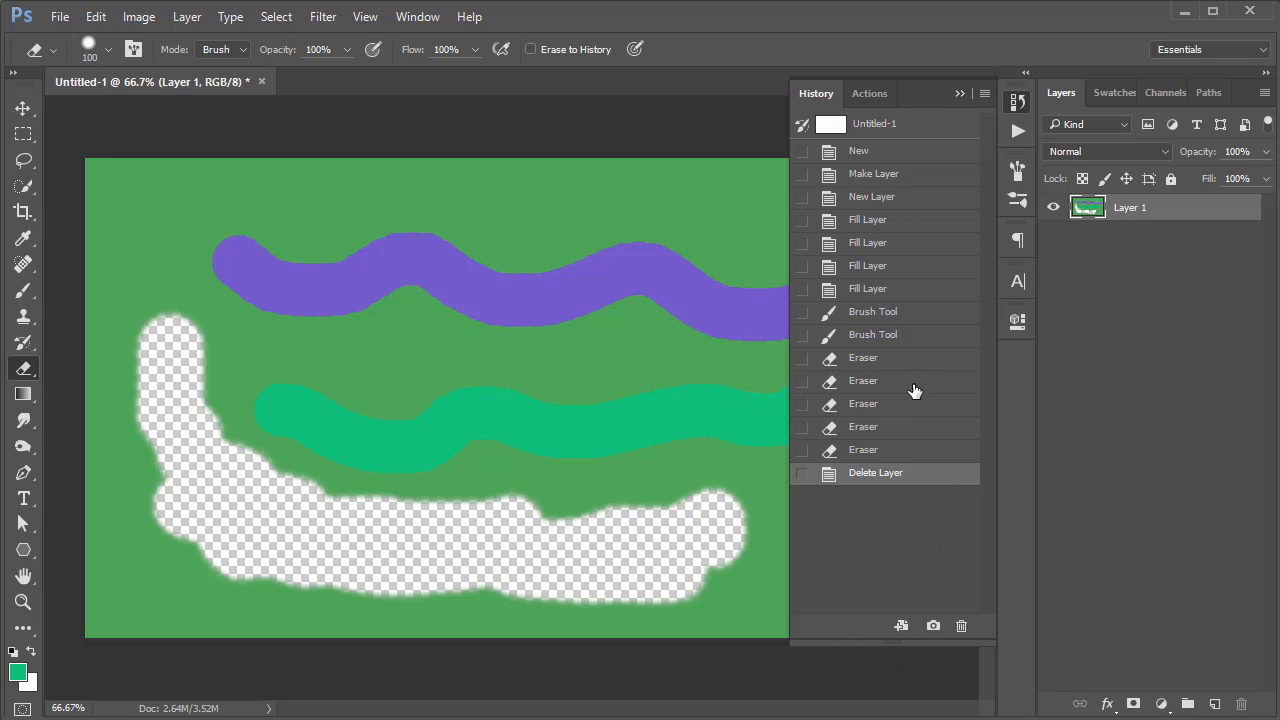
pyautogui.click(868, 451)
pyautogui.click(874, 426)
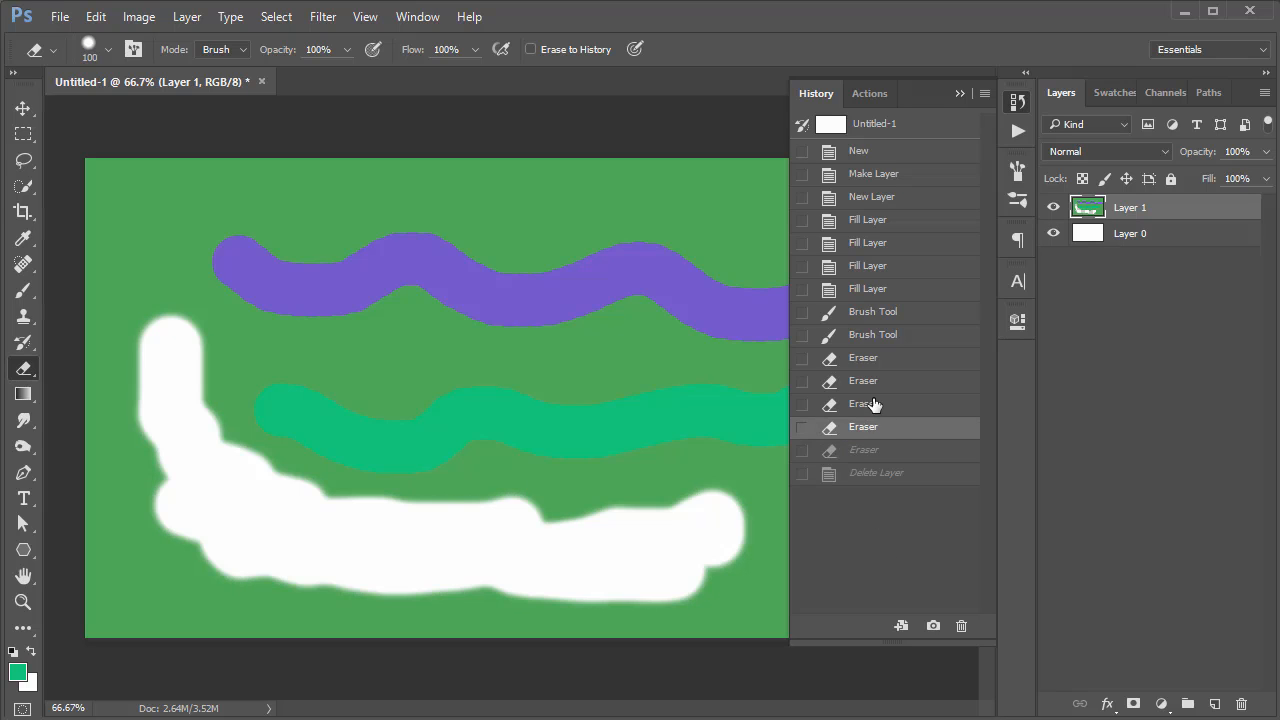
pyautogui.click(862, 472)
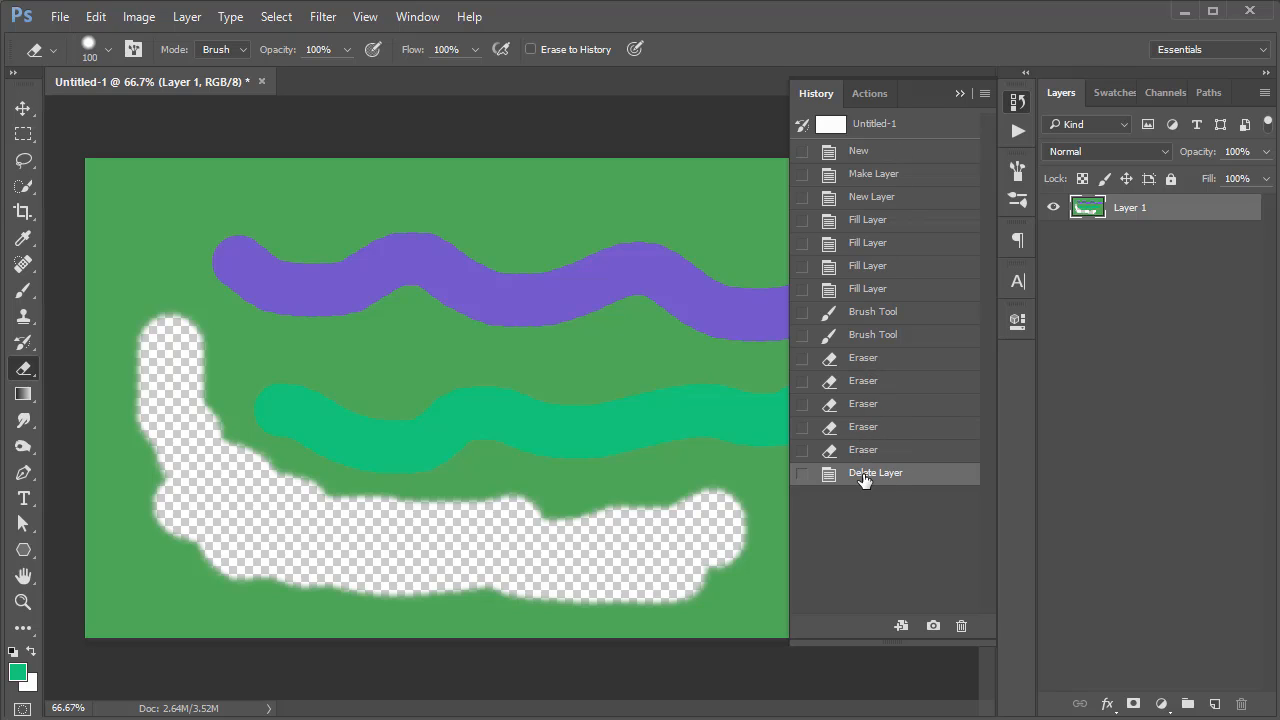
# Revert through history to the first Brush Tool, New Layer and several Fill Layer states, ending on the last Fill Layer state.
pyautogui.click(876, 313)
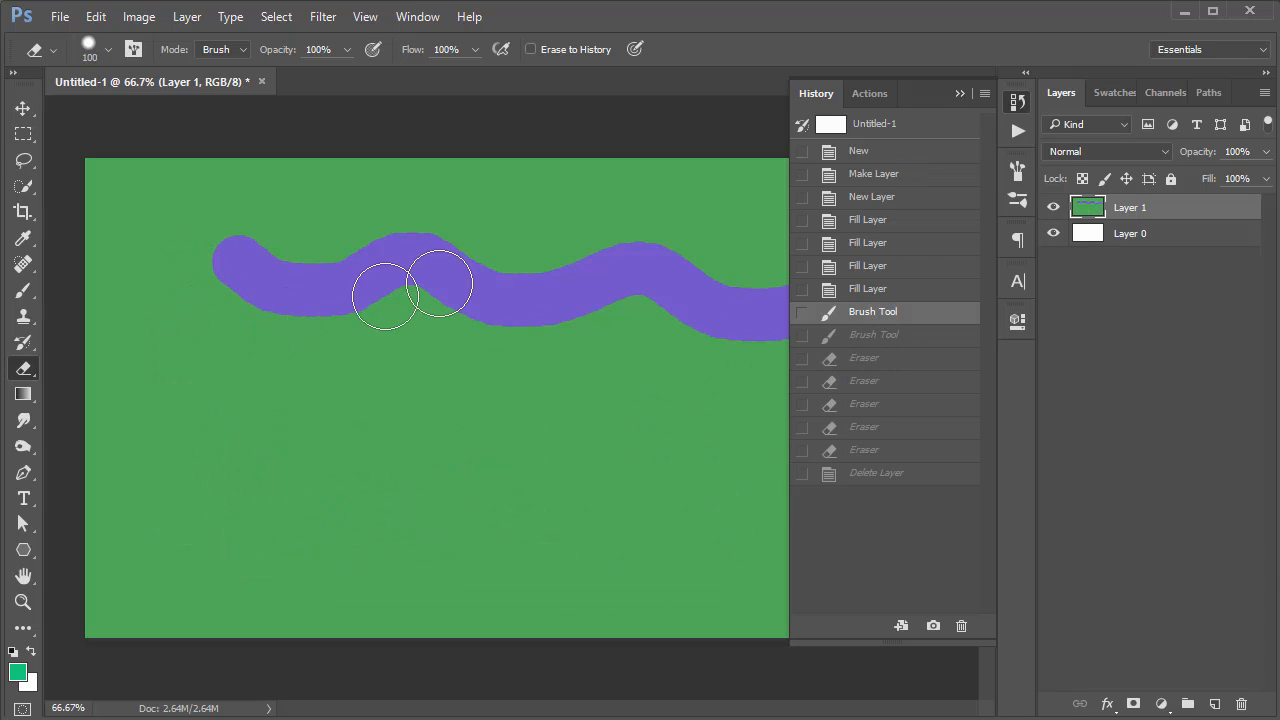
pyautogui.click(862, 197)
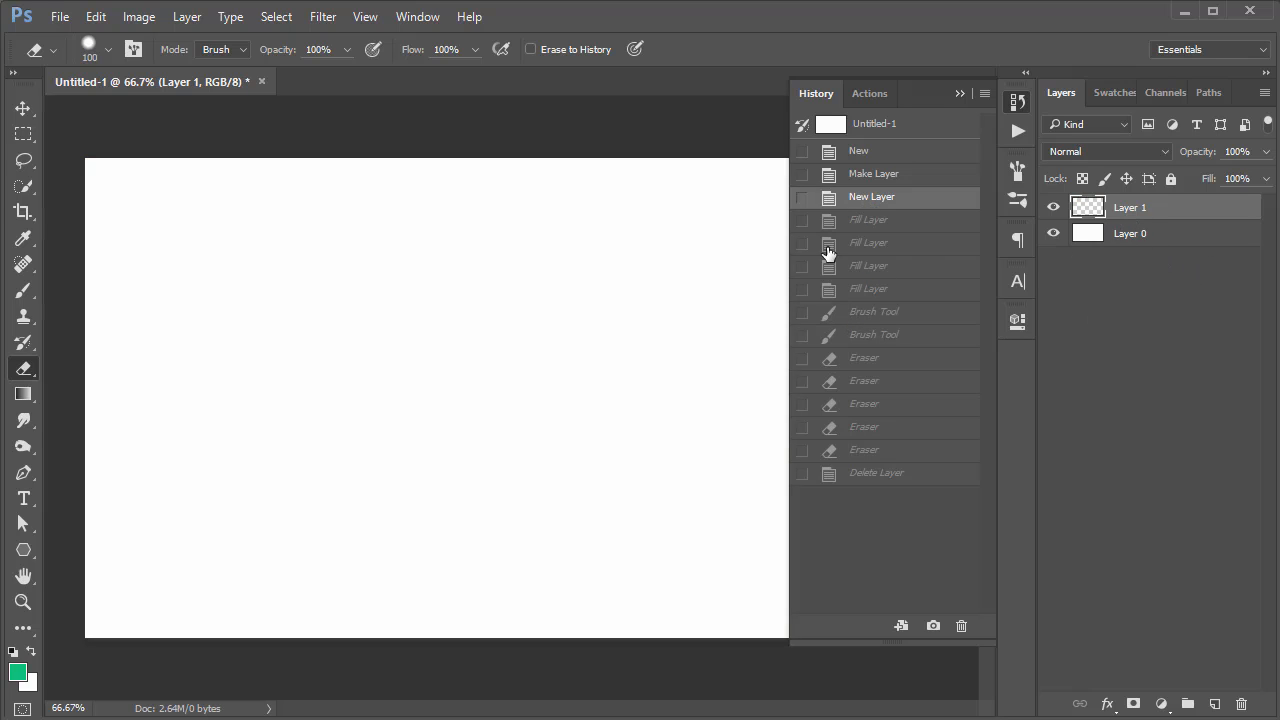
pyautogui.click(866, 289)
pyautogui.click(868, 266)
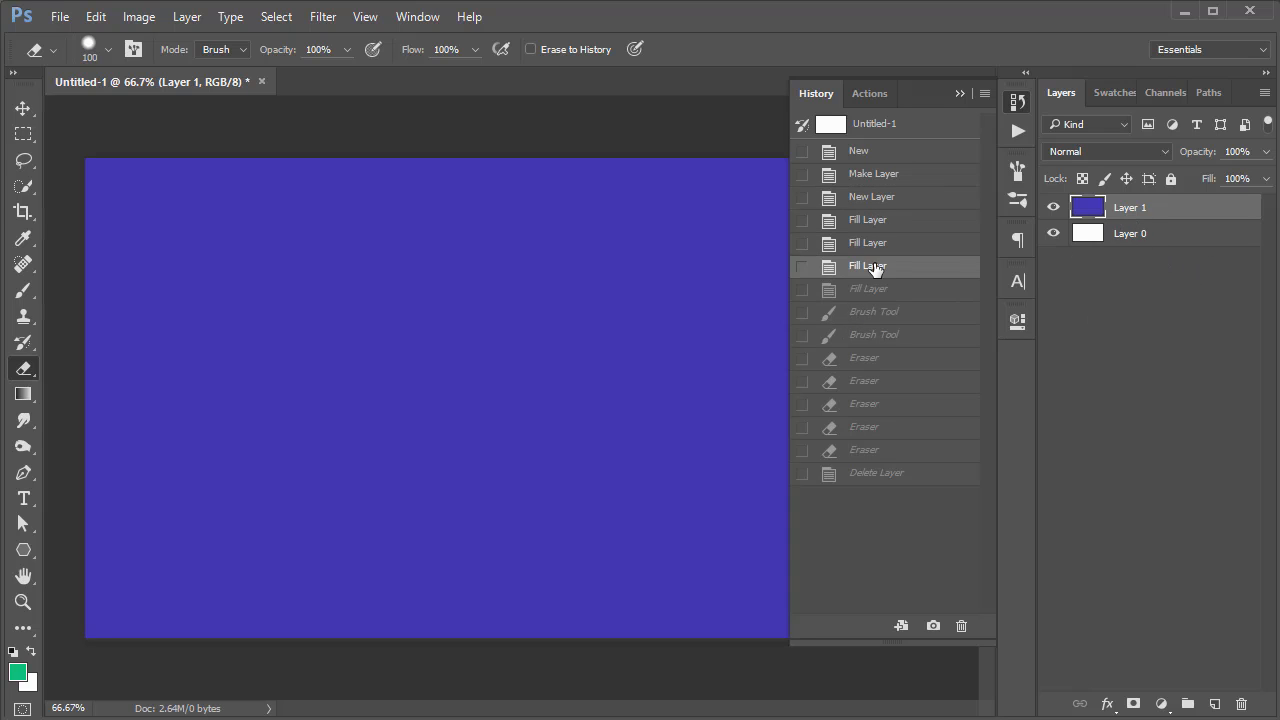
pyautogui.click(870, 246)
pyautogui.click(868, 292)
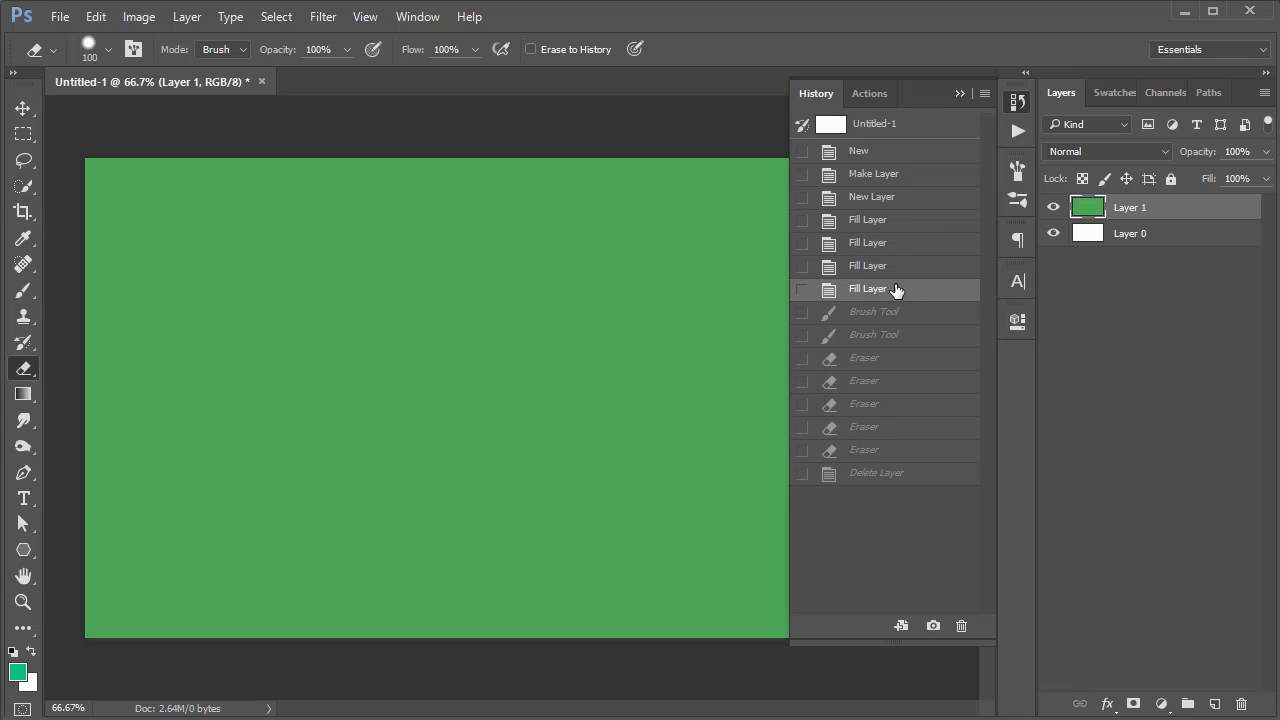
# Restore the Delete Layer history state, revert to the second Fill Layer state, and return to Delete Layer.
pyautogui.click(889, 474)
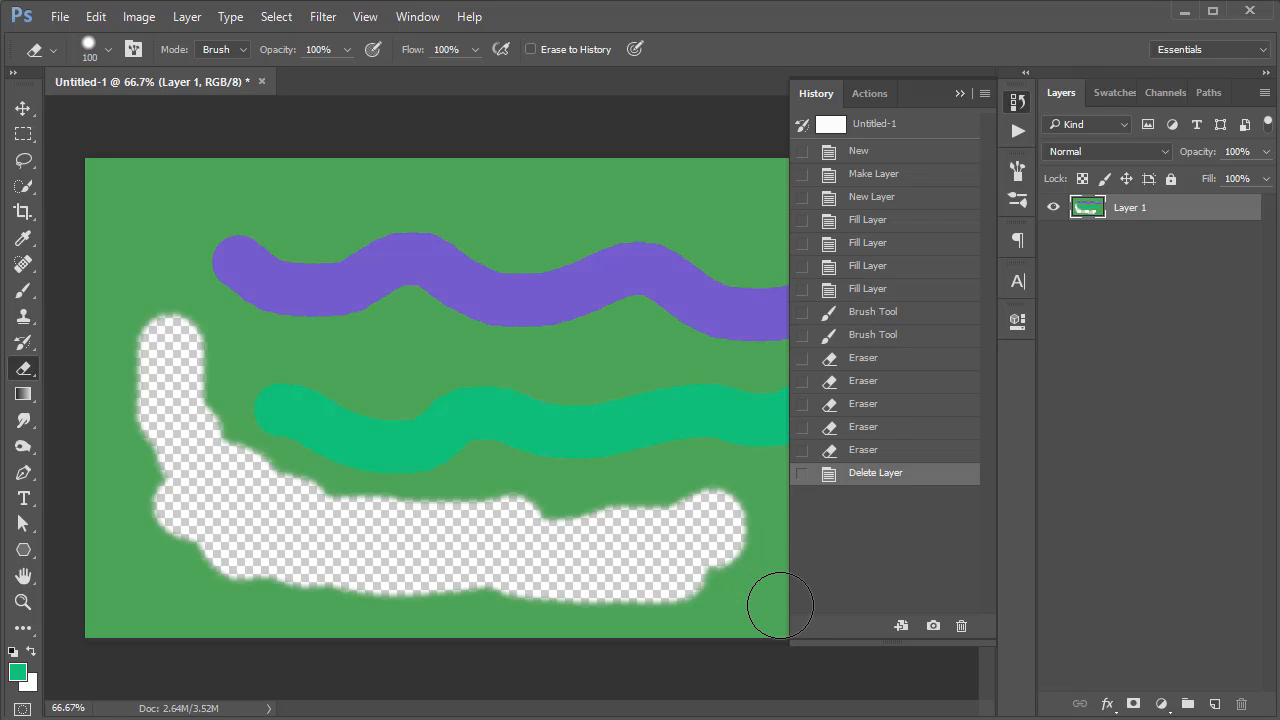
pyautogui.click(868, 243)
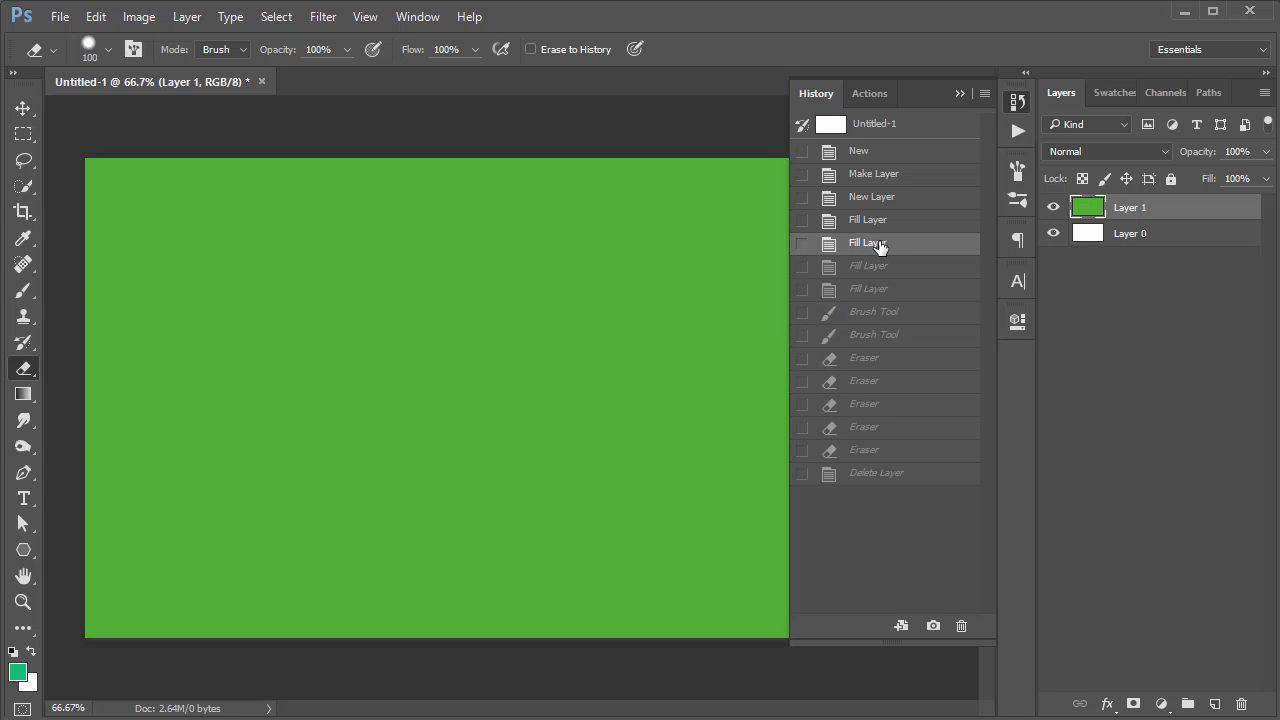
pyautogui.click(867, 482)
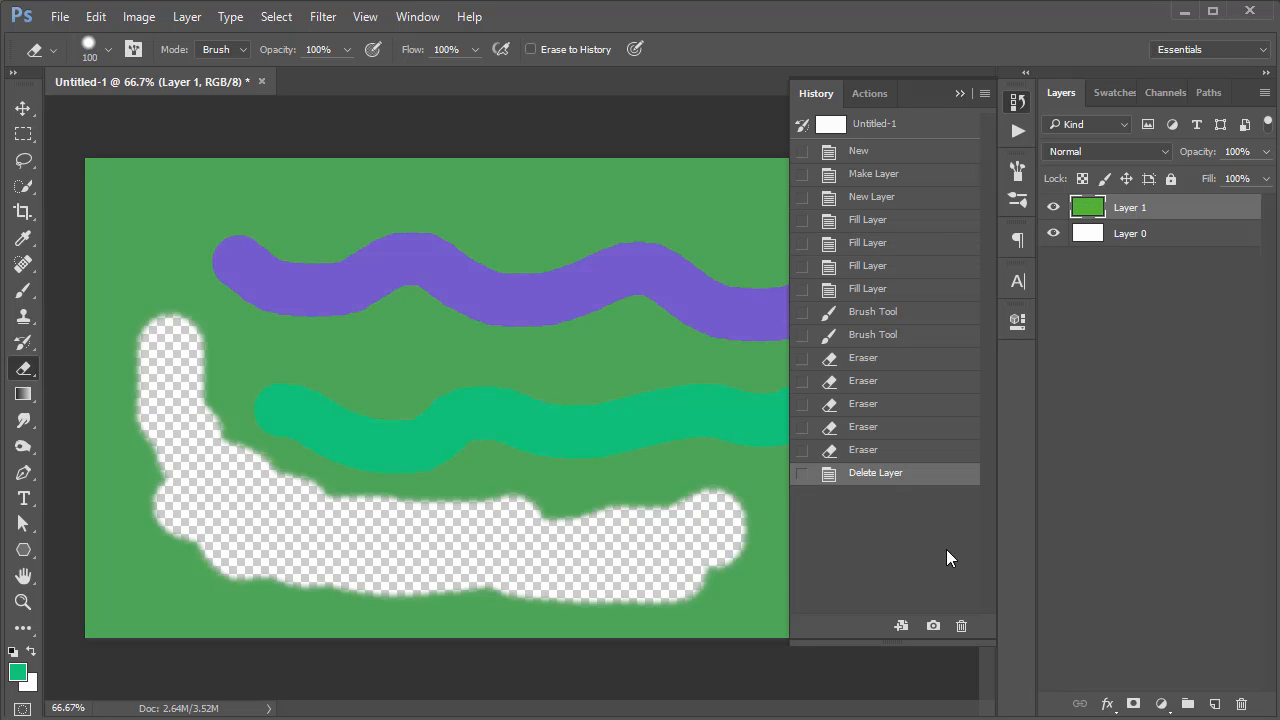
# Repeatedly undo and redo the jump between the Delete Layer and second Fill Layer states.
pyautogui.hotkey('ctrl', 'z')
pyautogui.hotkey('ctrl', 'z')
pyautogui.hotkey('ctrl', 'z')
pyautogui.hotkey('ctrl', 'z')
pyautogui.hotkey('ctrl', 'z')
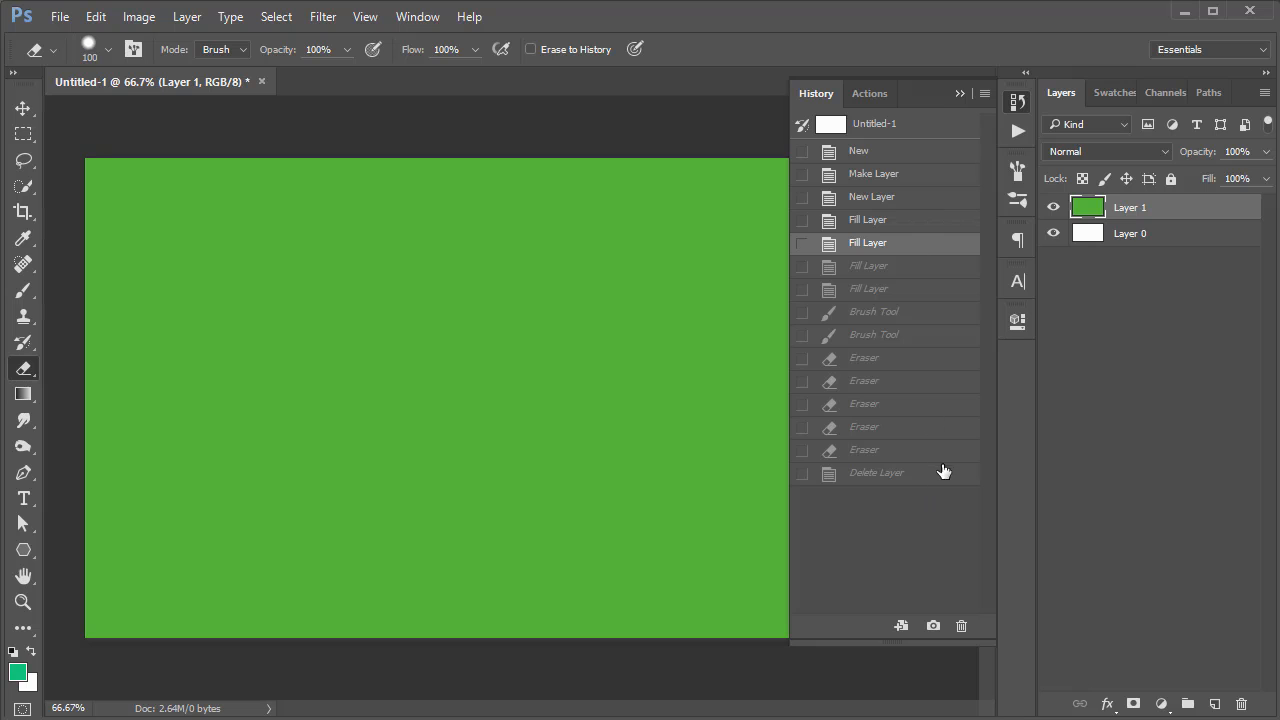
pyautogui.hotkey('ctrl', 'z')
pyautogui.hotkey('ctrl', 'z')
pyautogui.hotkey('ctrl', 'z')
pyautogui.hotkey('ctrl', 'z')
# Jump through the fourth Eraser, first Brush Tool and first Fill Layer history states, ending on Delete Layer.
pyautogui.click(877, 432)
pyautogui.click(877, 319)
pyautogui.click(891, 224)
pyautogui.click(884, 476)
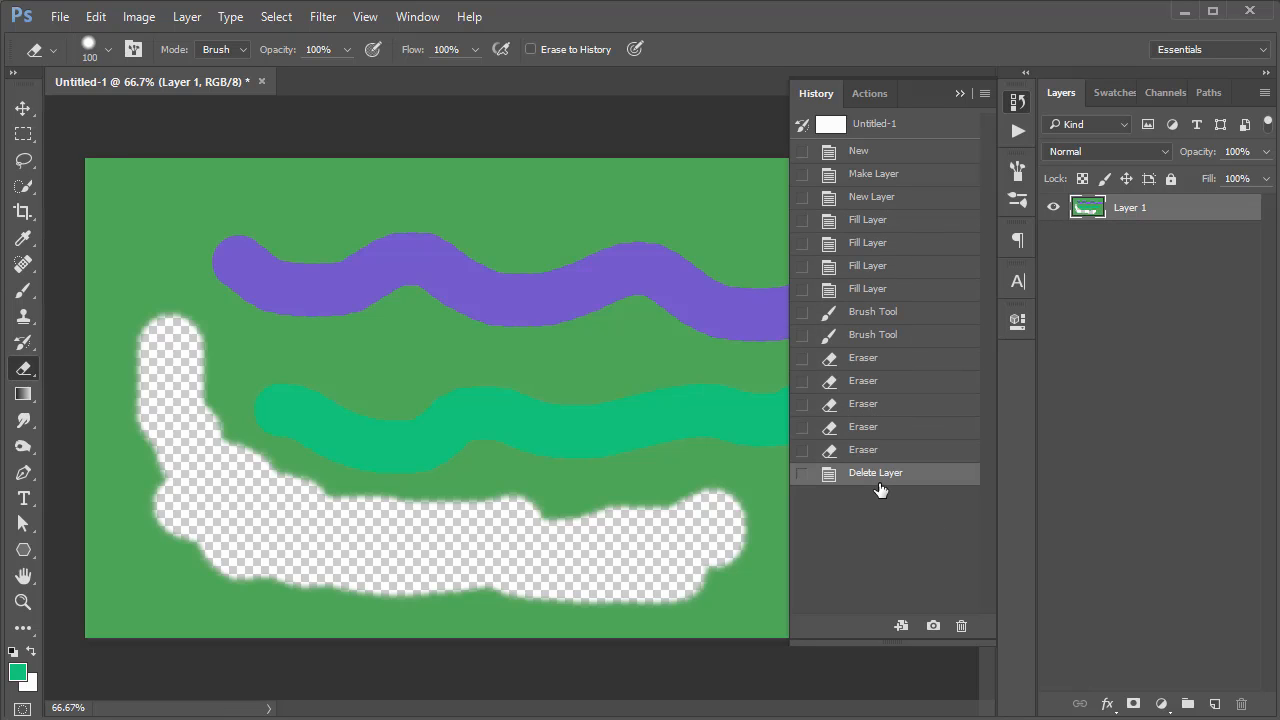
# Revert to the first Fill Layer state and erase a wavy horizontal stroke across the dark fill on Layer 1.
pyautogui.click(878, 226)
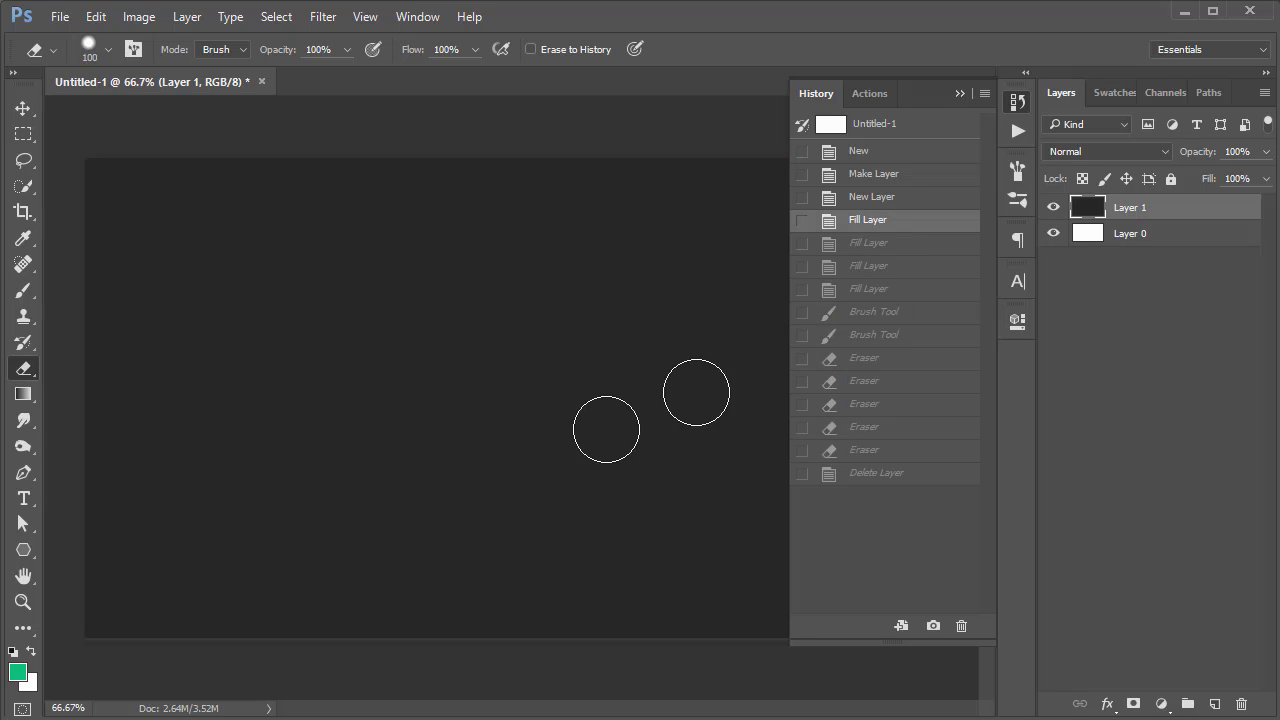
pyautogui.moveTo(200, 342)
pyautogui.mouseDown()
pyautogui.moveTo(342, 338)
pyautogui.moveTo(525, 358)
pyautogui.moveTo(630, 388)
pyautogui.mouseUp()
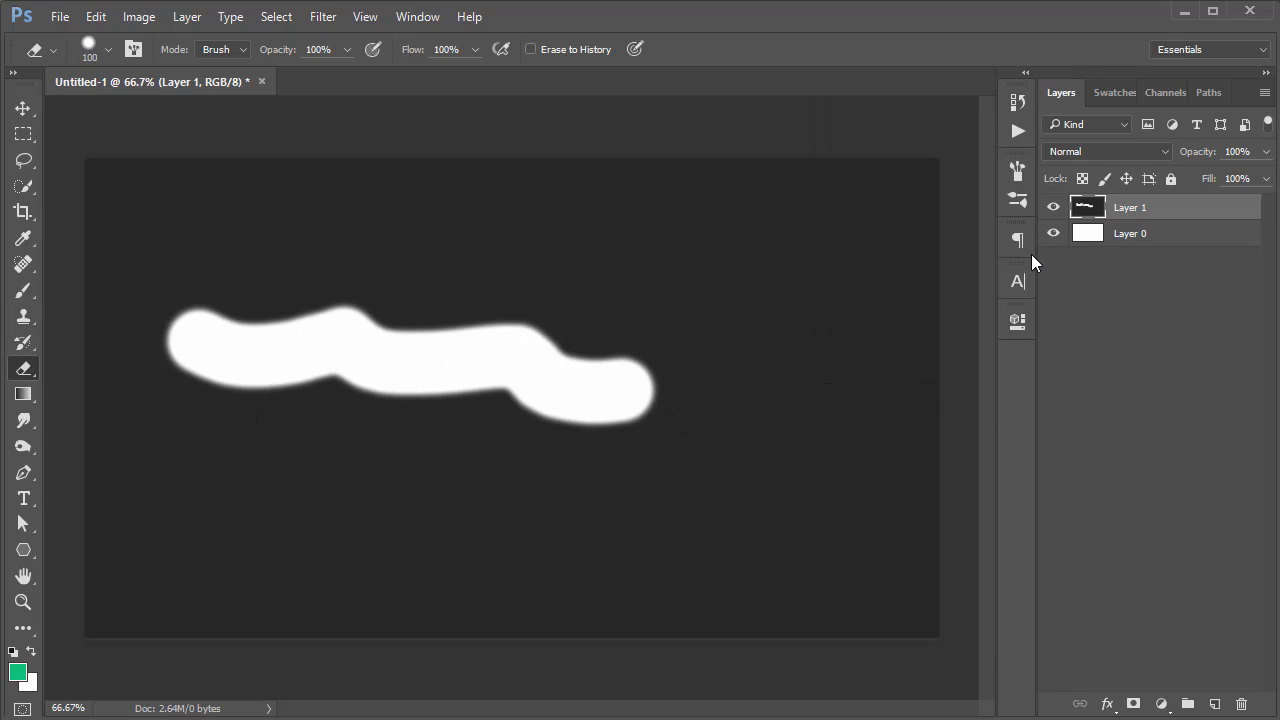
# Reopen the document's history and move between the fourth Eraser, last Eraser and last Fill Layer states, ending on the last Eraser.
pyautogui.click(1017, 102)
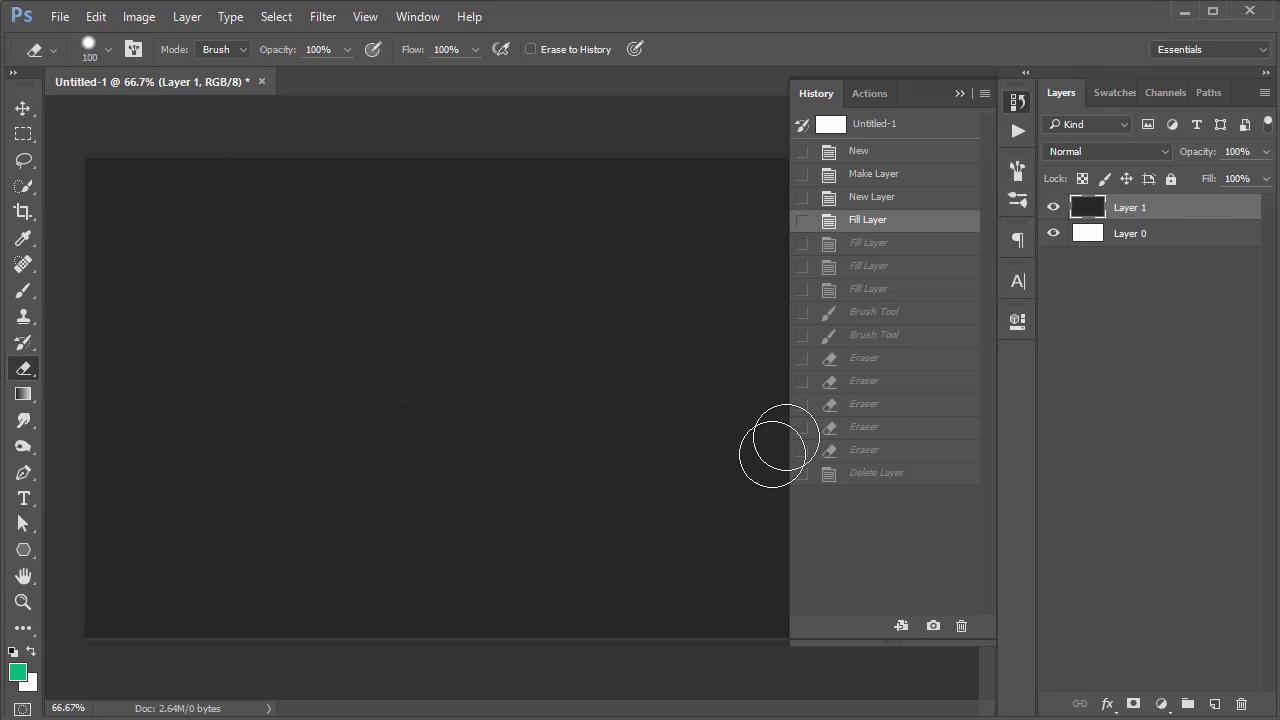
pyautogui.click(863, 426)
pyautogui.click(868, 450)
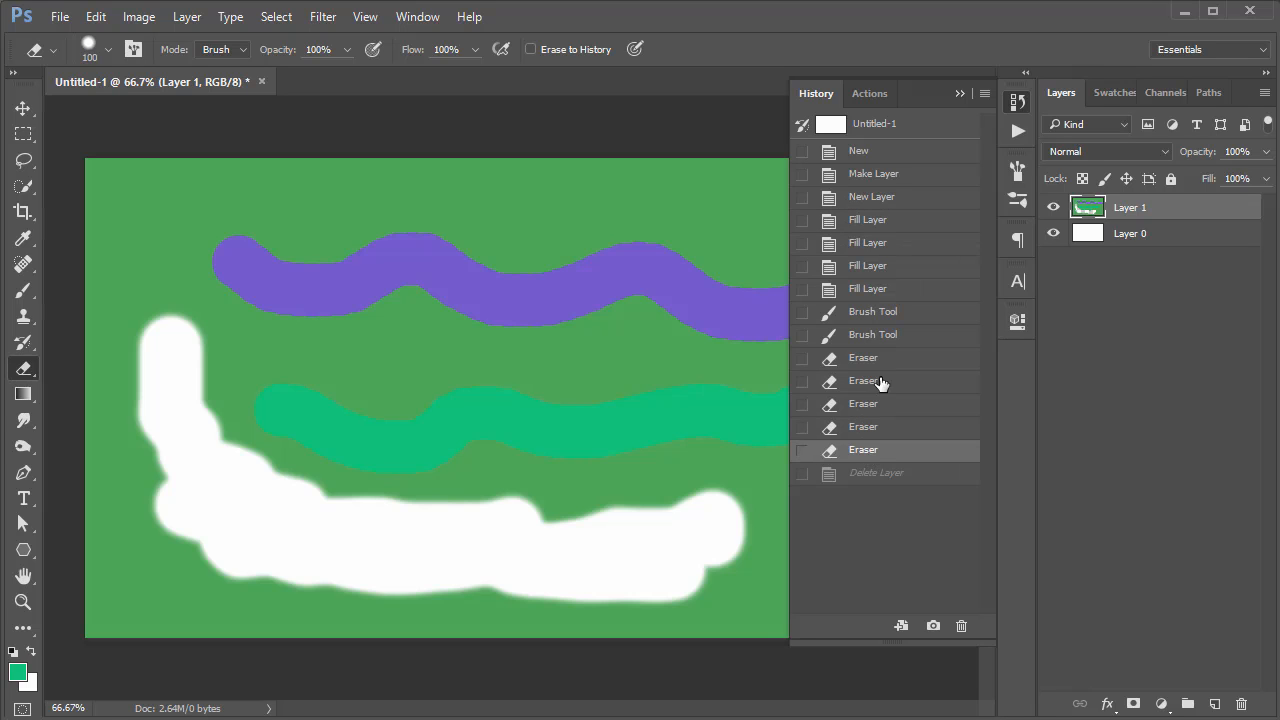
pyautogui.click(882, 290)
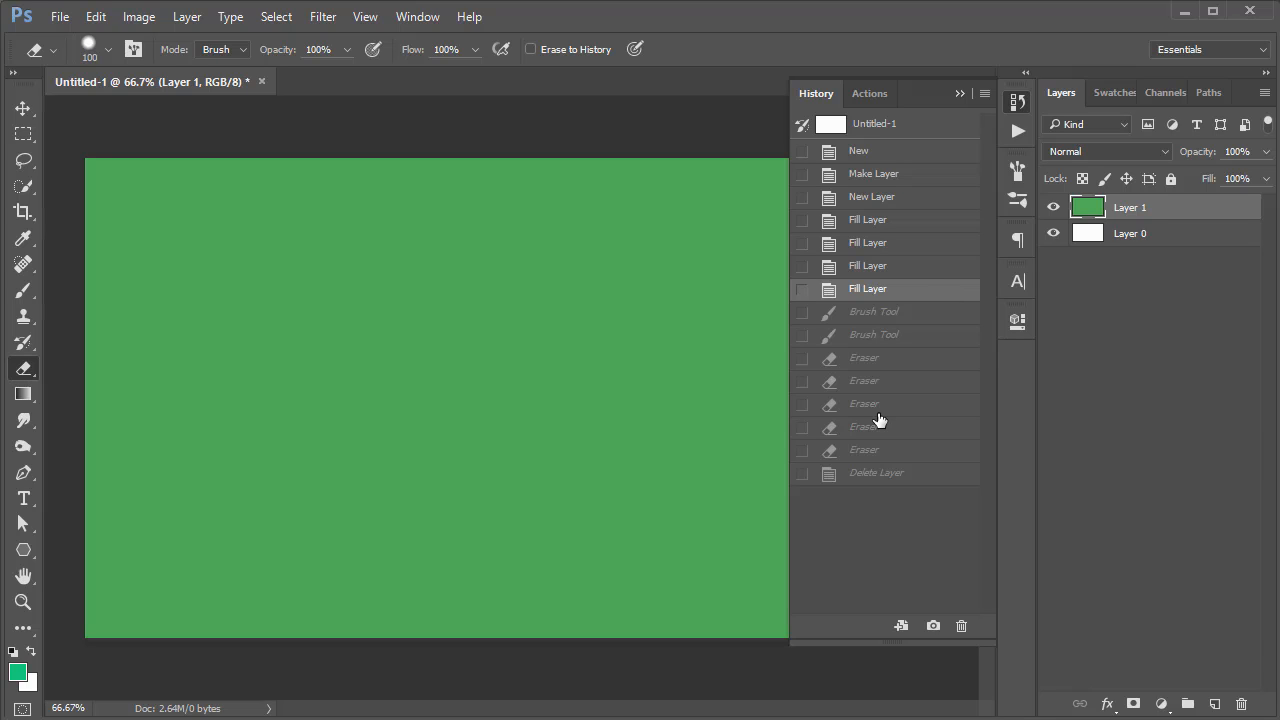
pyautogui.click(879, 455)
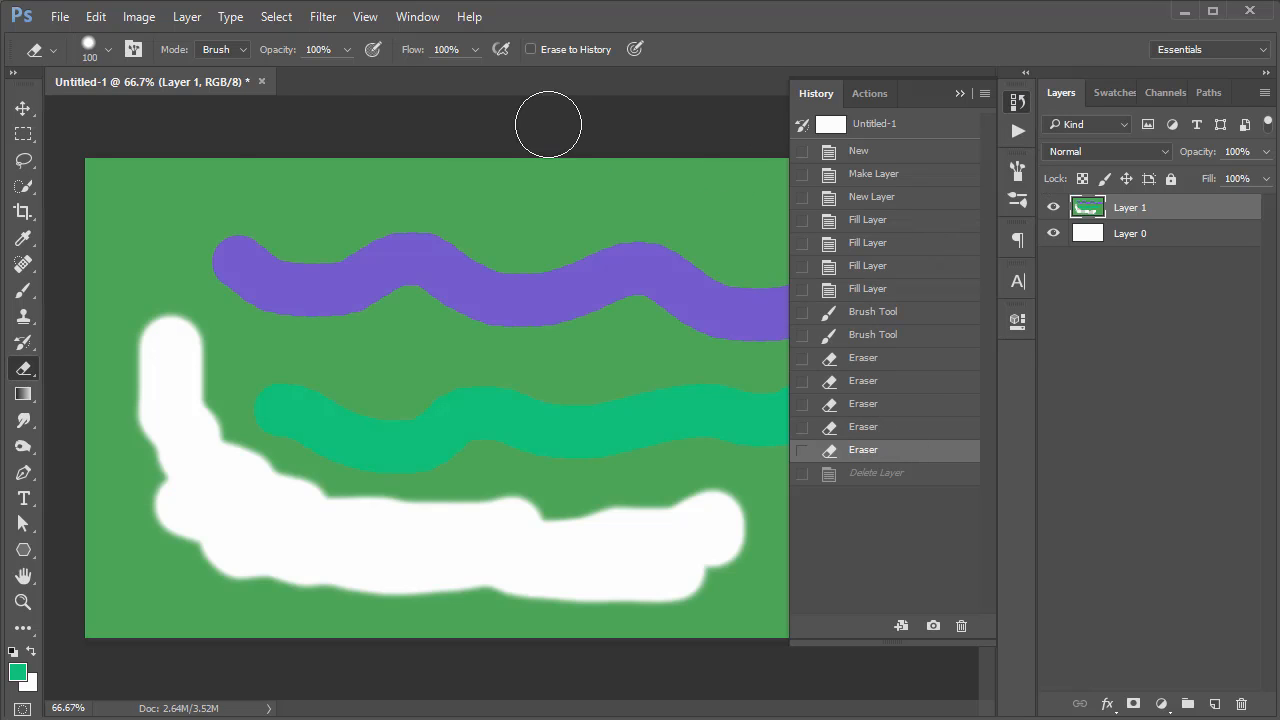
# Look up the Undo, Step Forward and Step Backward commands with their shortcuts, and collapse the History panel.
pyautogui.click(143, 25)
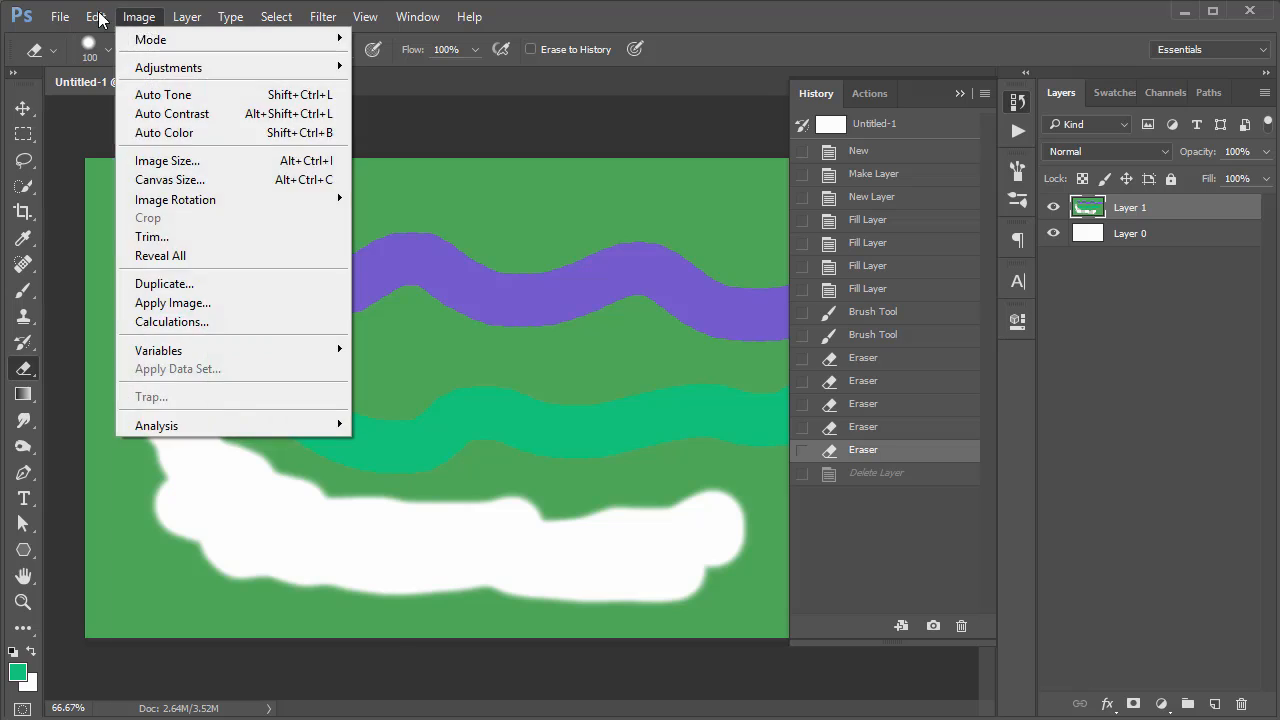
pyautogui.moveTo(96, 17)
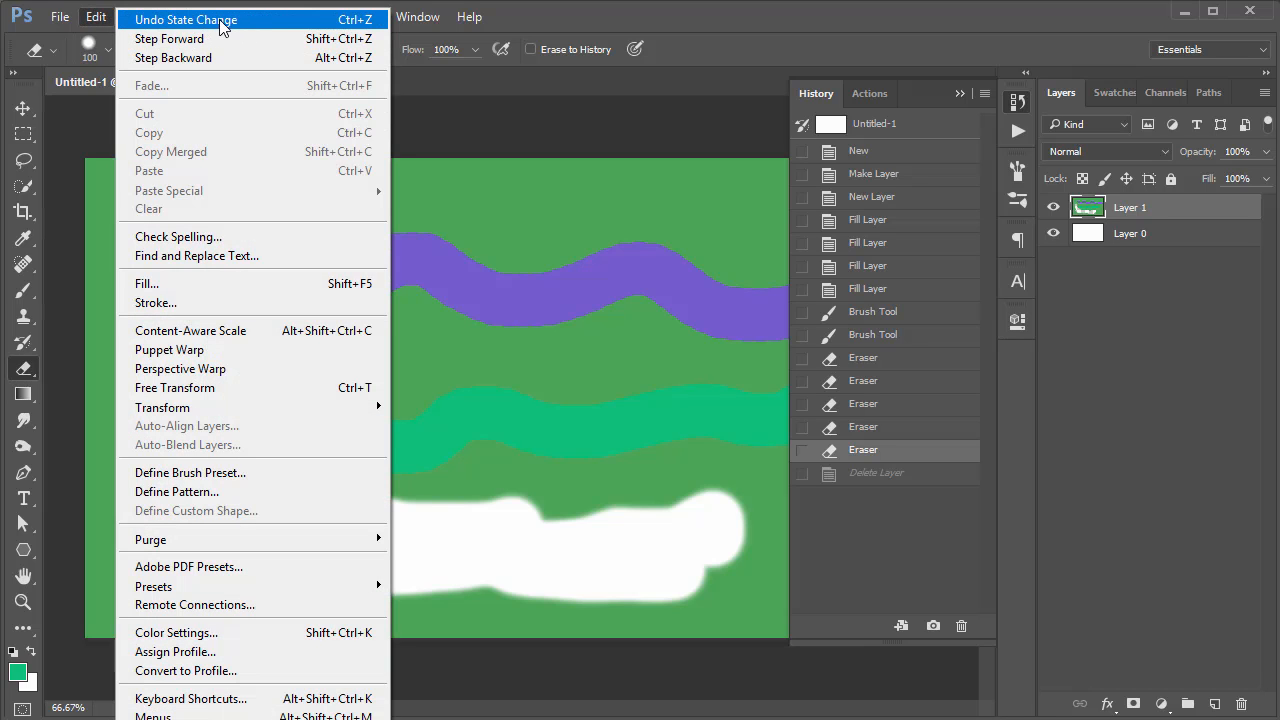
pyautogui.click(1018, 102)
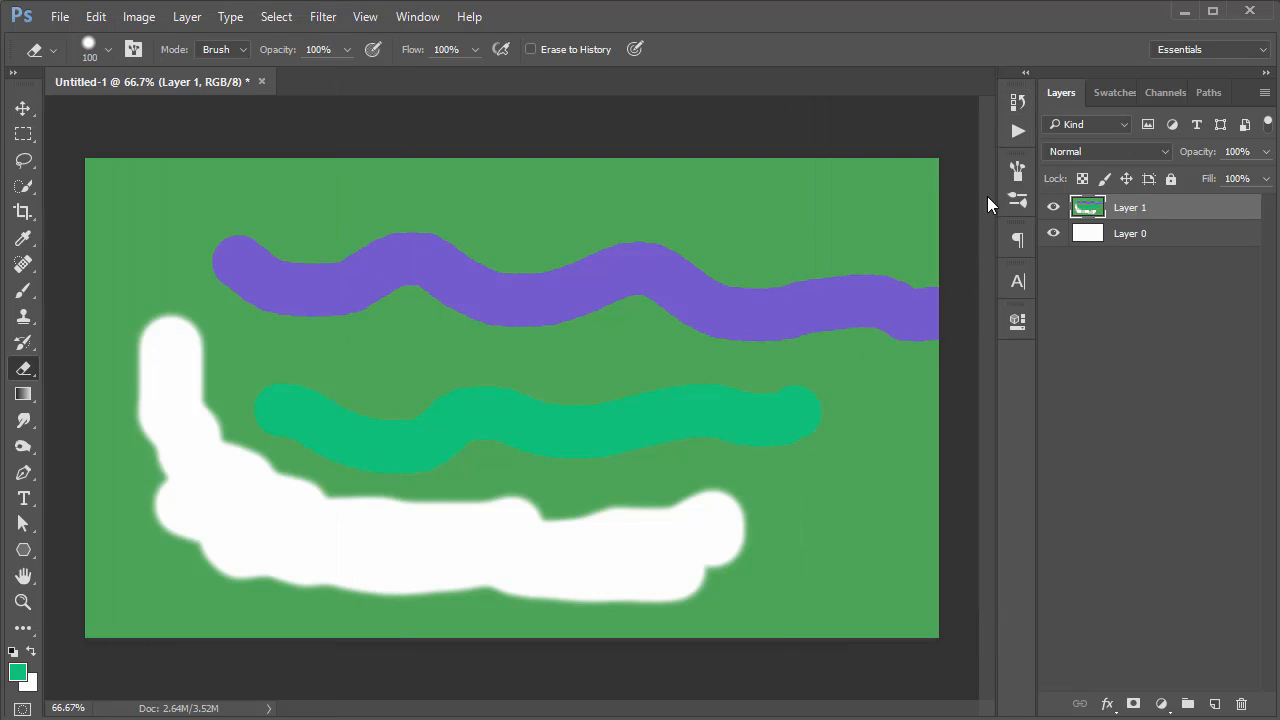
# Show the History panel again and repeatedly undo and redo the last state change.
pyautogui.click(1011, 106)
pyautogui.hotkey('ctrl', 'z')
pyautogui.hotkey('ctrl', 'z')
pyautogui.hotkey('ctrl', 'z')
pyautogui.hotkey('ctrl', 'z')
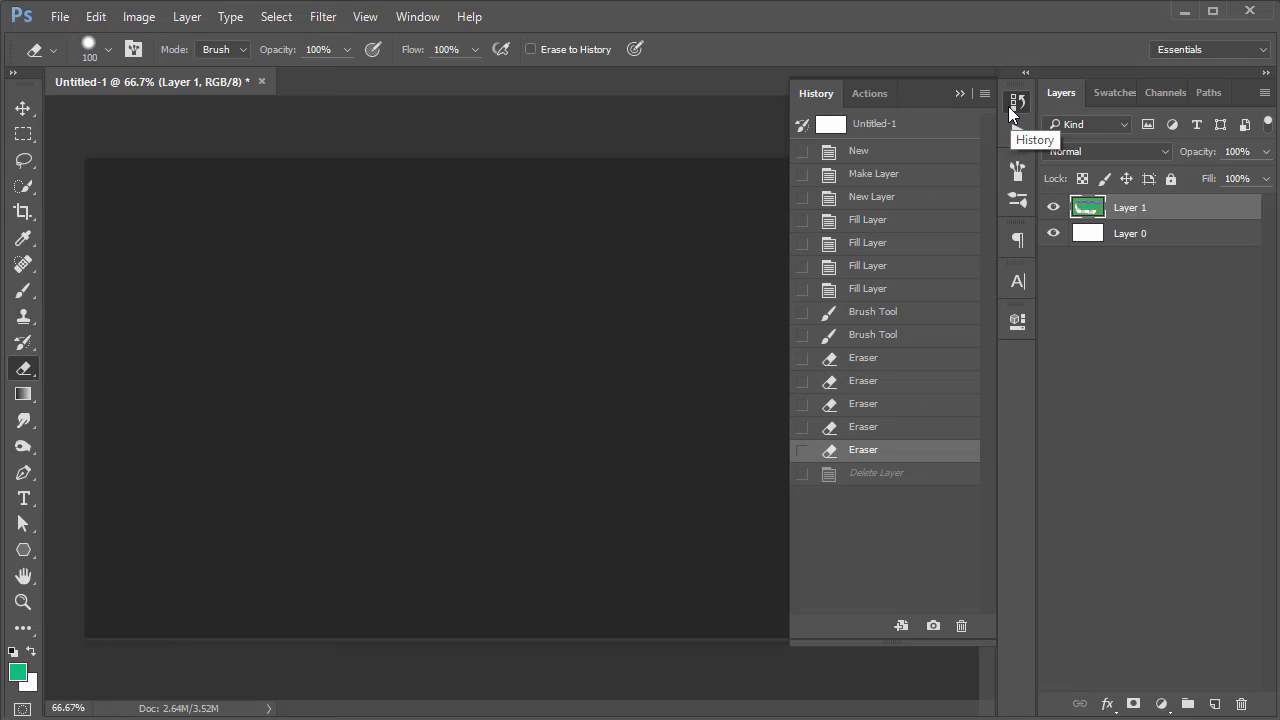
# Step backward through the Eraser, Brush Tool and Fill Layer states to the first Fill Layer state.
pyautogui.hotkey('ctrl', 'alt', 'z')
pyautogui.hotkey('ctrl', 'alt', 'z')
pyautogui.hotkey('ctrl', 'alt', 'z')
pyautogui.hotkey('ctrl', 'alt', 'z')
pyautogui.hotkey('ctrl', 'alt', 'z')
pyautogui.hotkey('ctrl', 'alt', 'z')
pyautogui.hotkey('ctrl', 'alt', 'z')
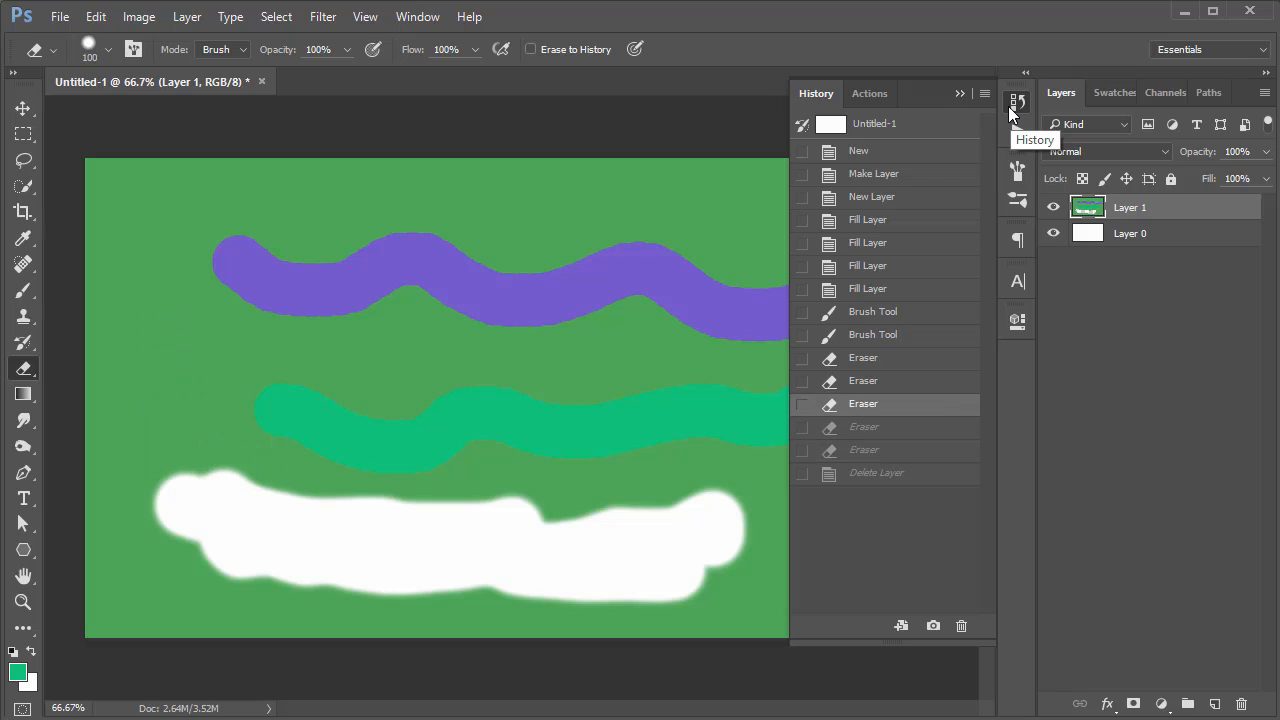
pyautogui.hotkey('ctrl', 'alt', 'z')
pyautogui.hotkey('ctrl', 'alt', 'z')
pyautogui.hotkey('ctrl', 'alt', 'z')
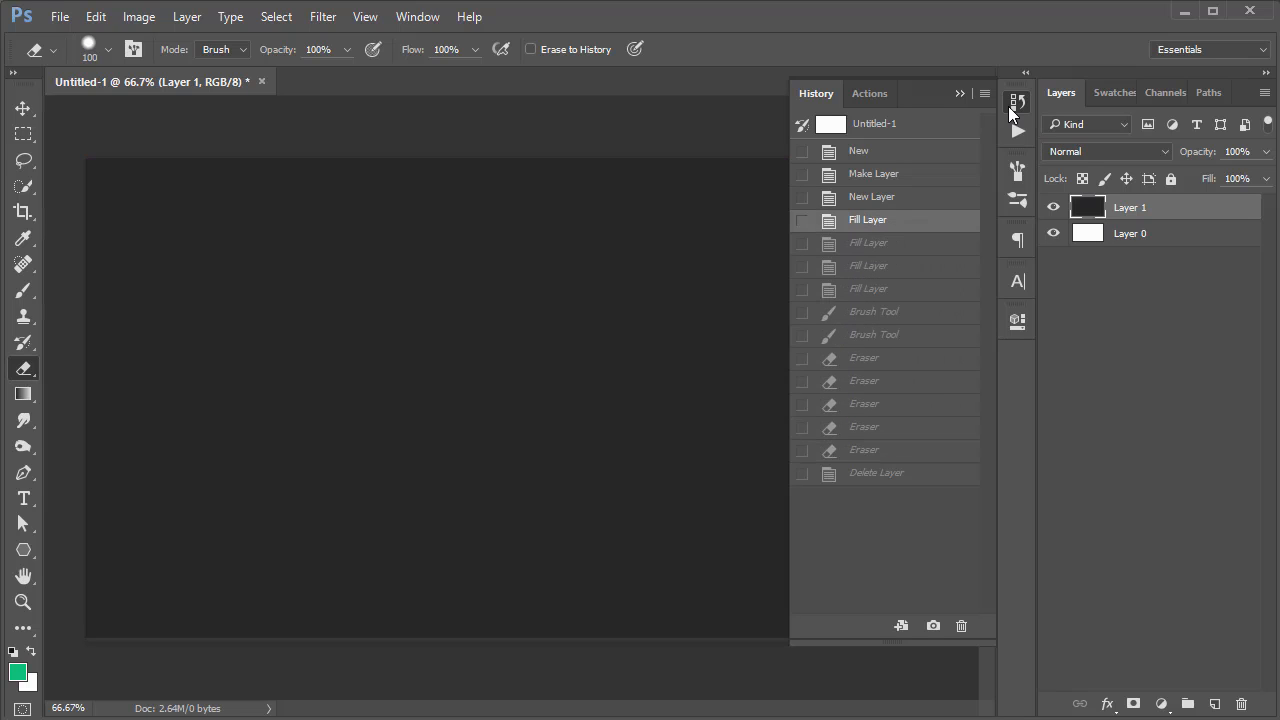
# Go from the last Eraser state to the second Fill Layer, step backward to New, and restore the last Eraser state.
pyautogui.click(887, 450)
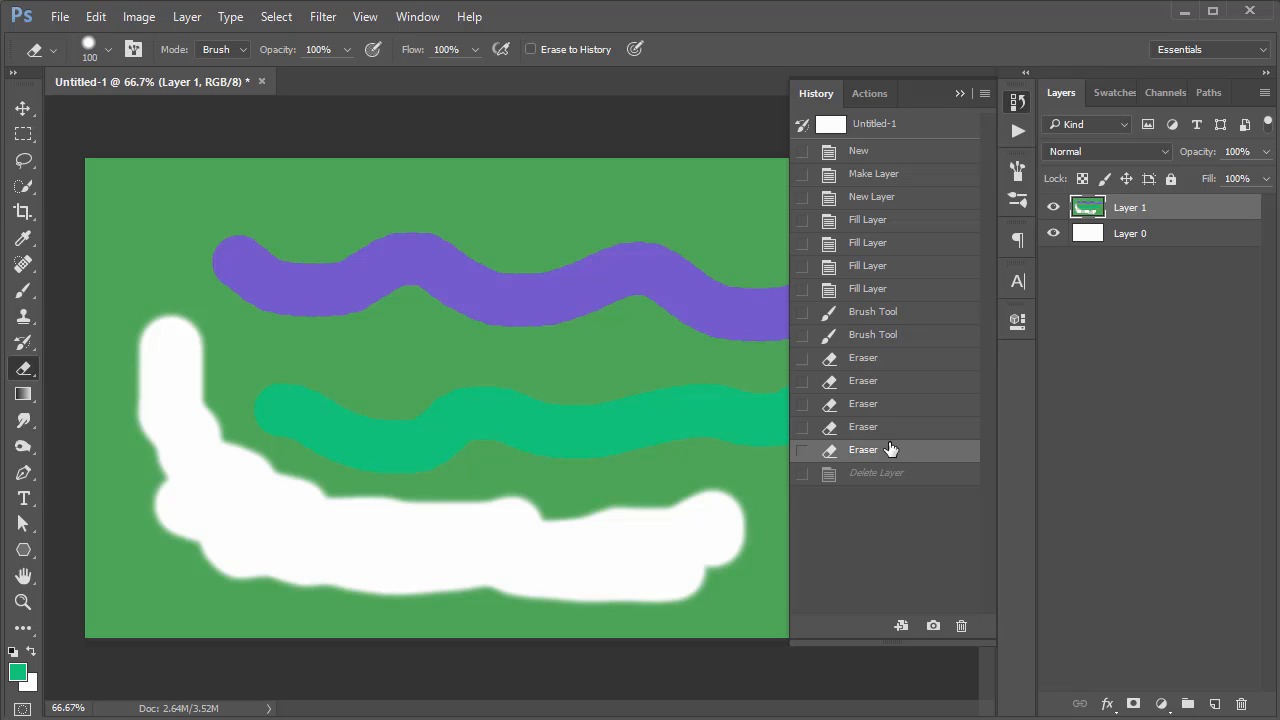
pyautogui.click(845, 243)
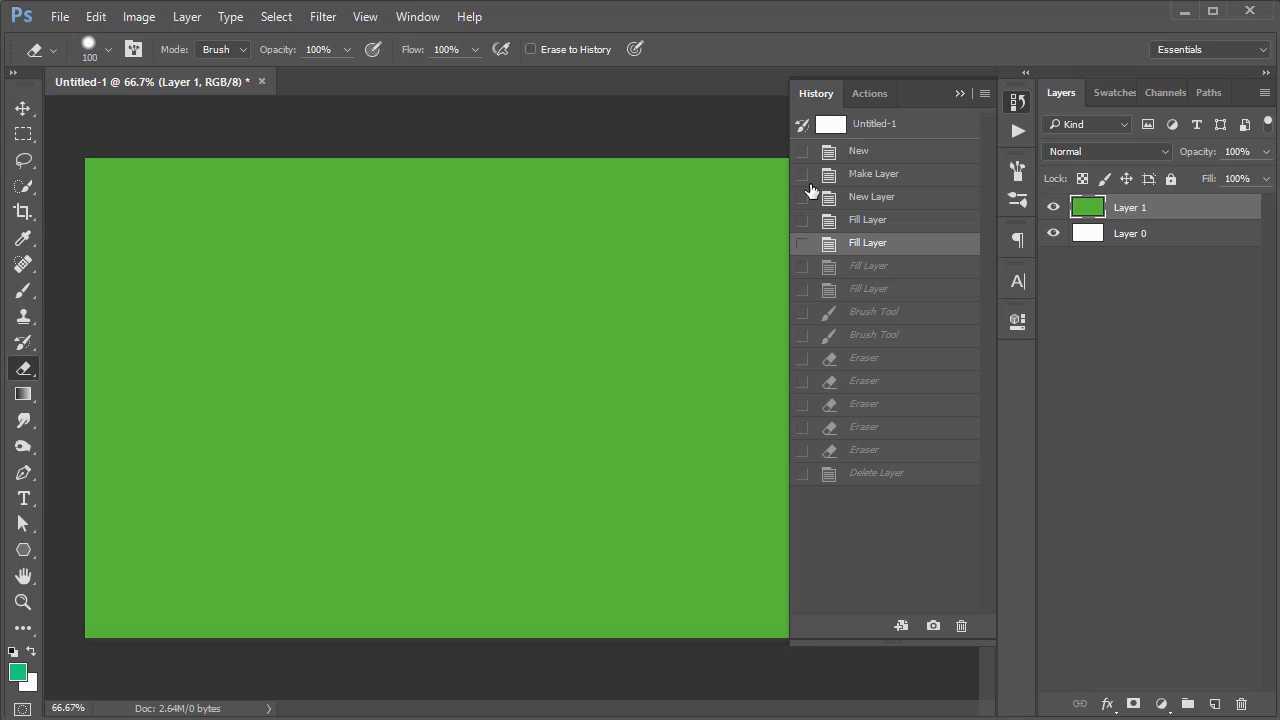
pyautogui.hotkey('ctrl', 'alt', 'z')
pyautogui.hotkey('ctrl', 'alt', 'z')
pyautogui.hotkey('ctrl', 'alt', 'z')
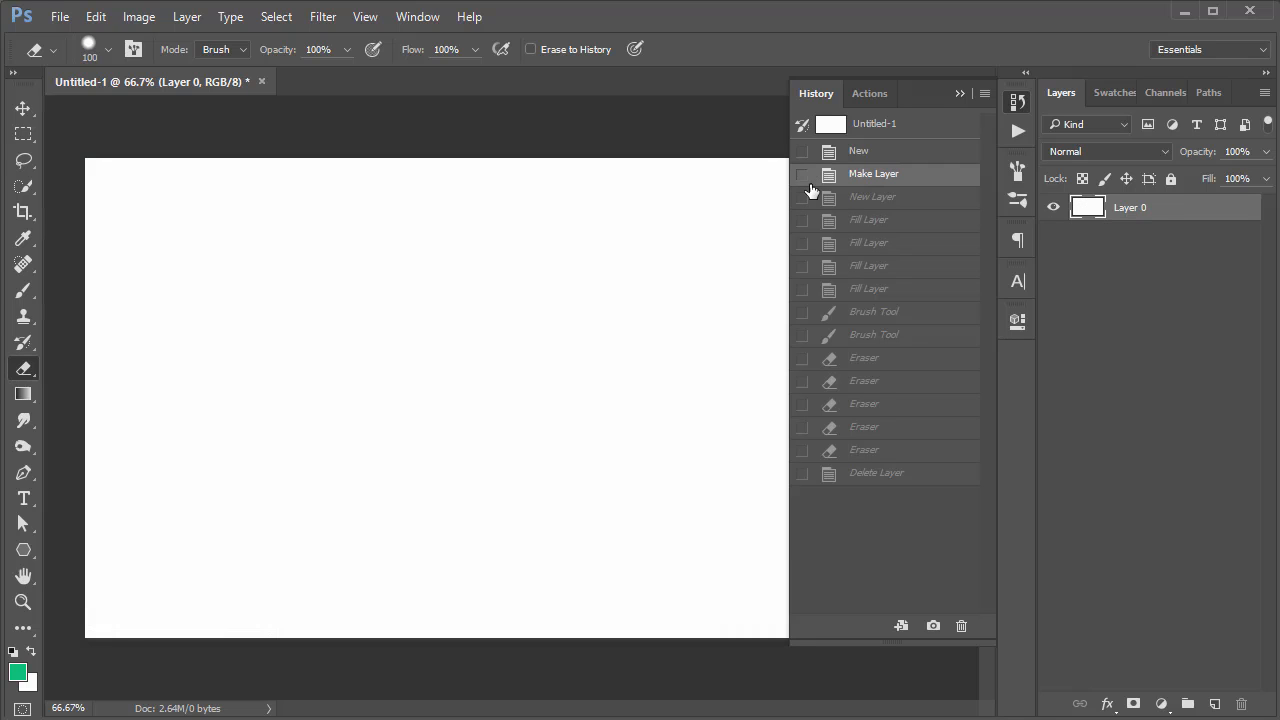
pyautogui.hotkey('ctrl', 'alt', 'z')
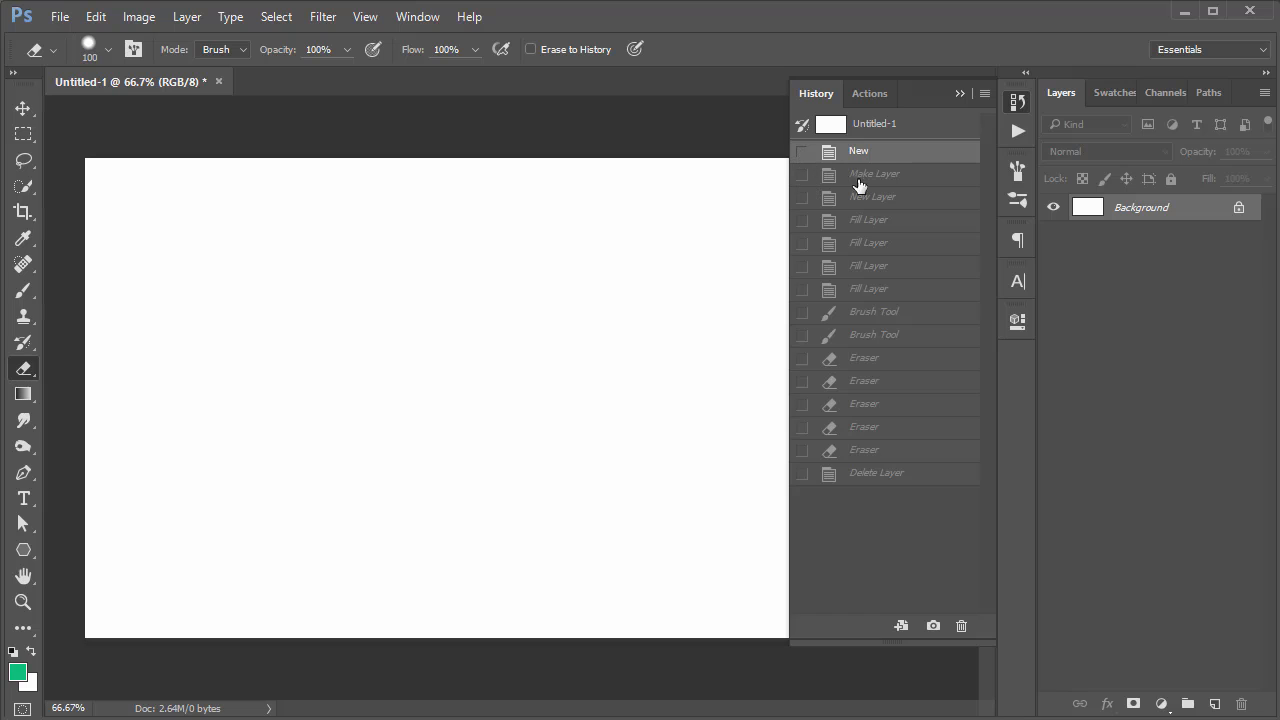
pyautogui.click(866, 450)
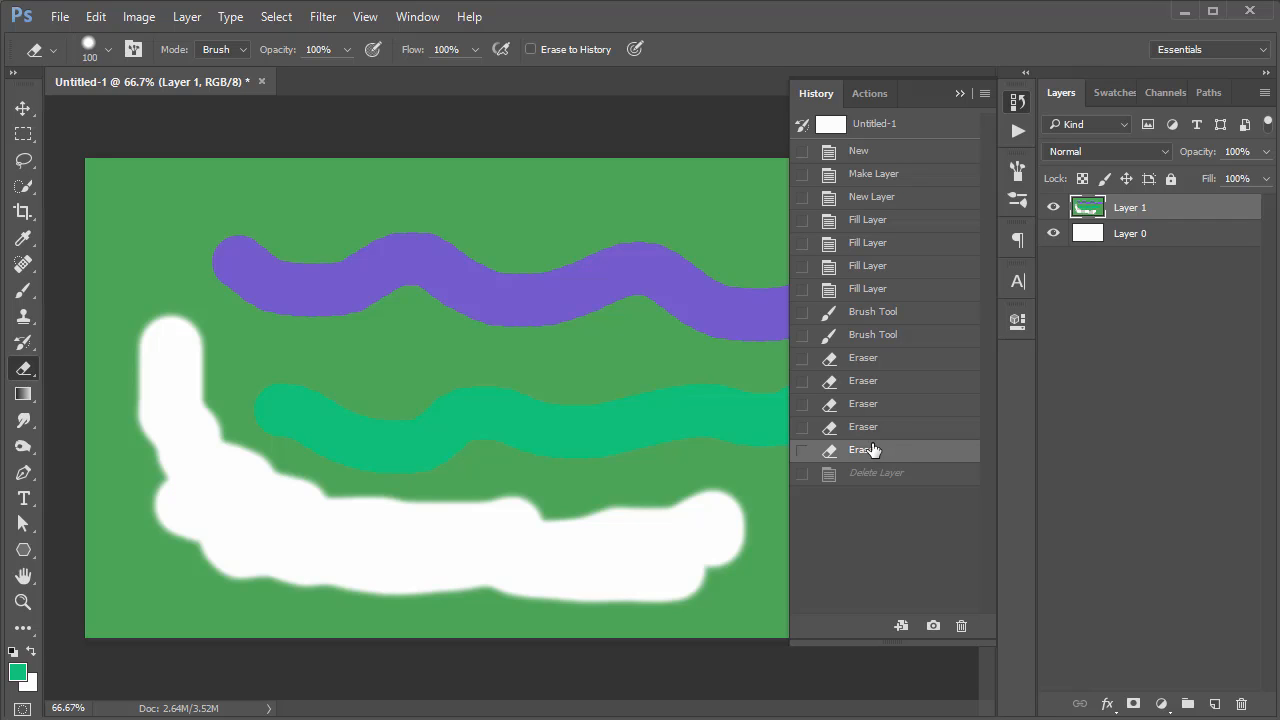
# Collapse the History panel, look up where the program lists its available panels, and show History again.
pyautogui.click(1018, 102)
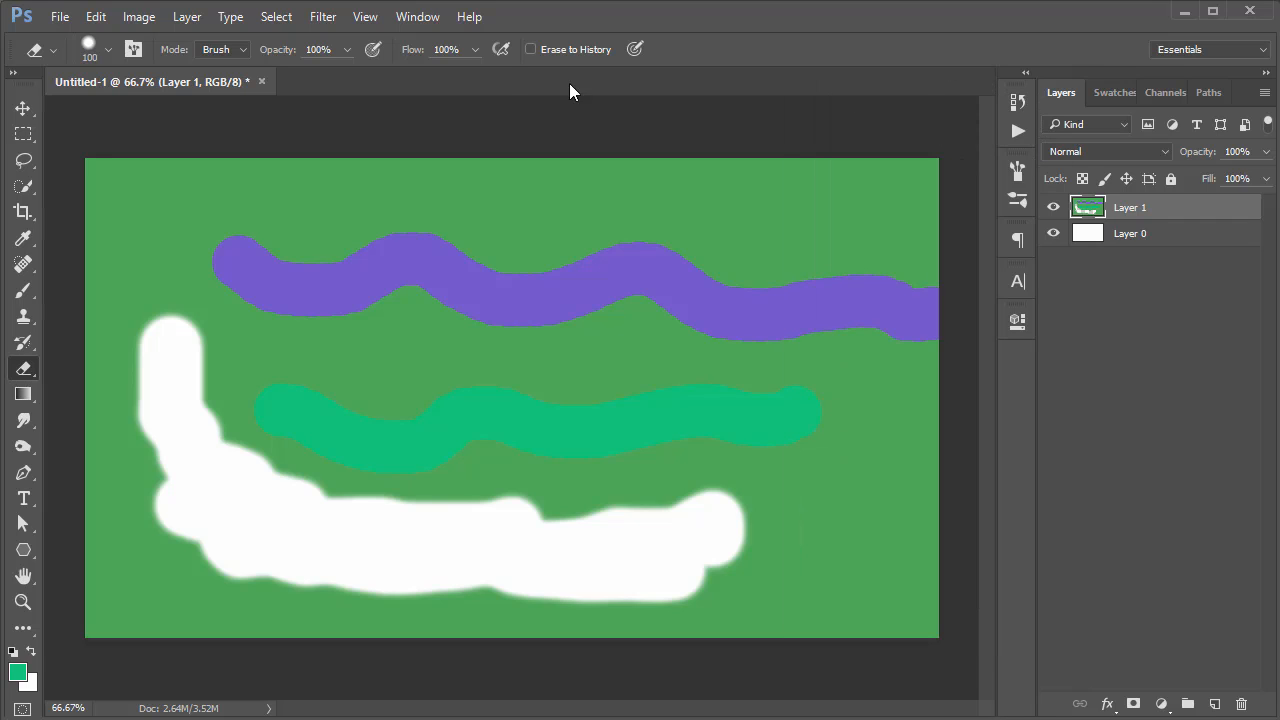
pyautogui.click(417, 16)
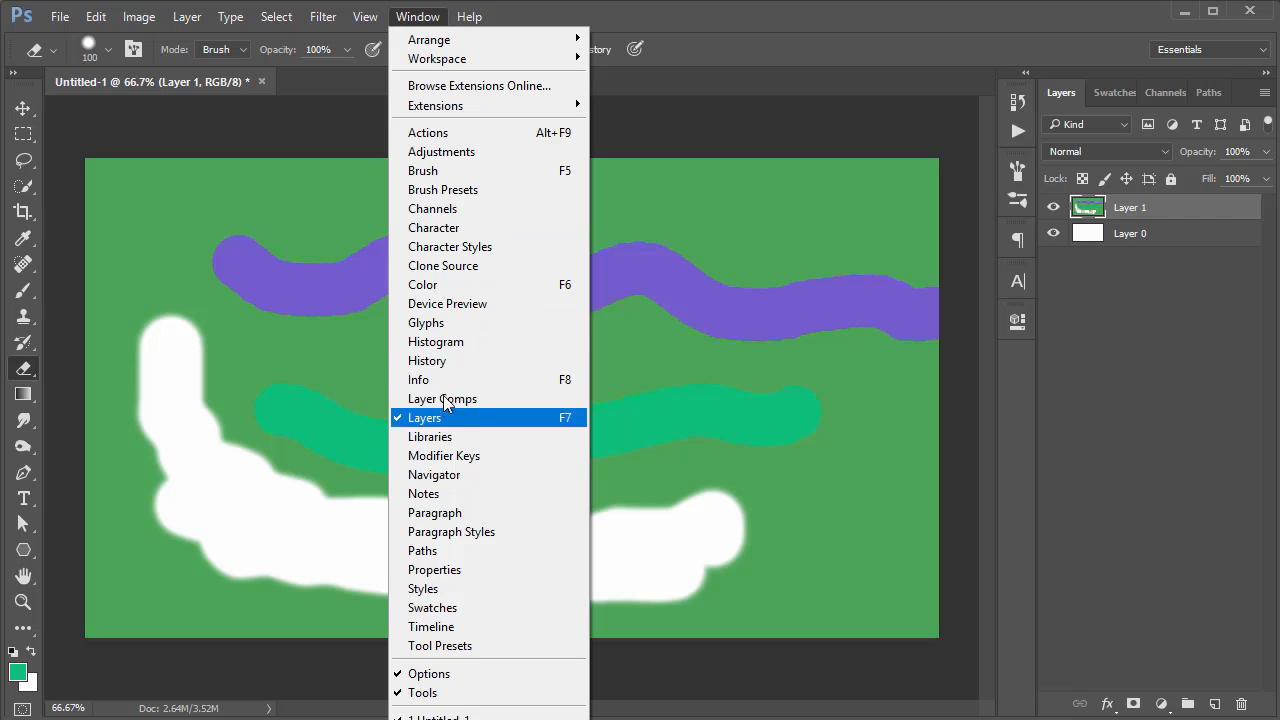
pyautogui.click(1026, 104)
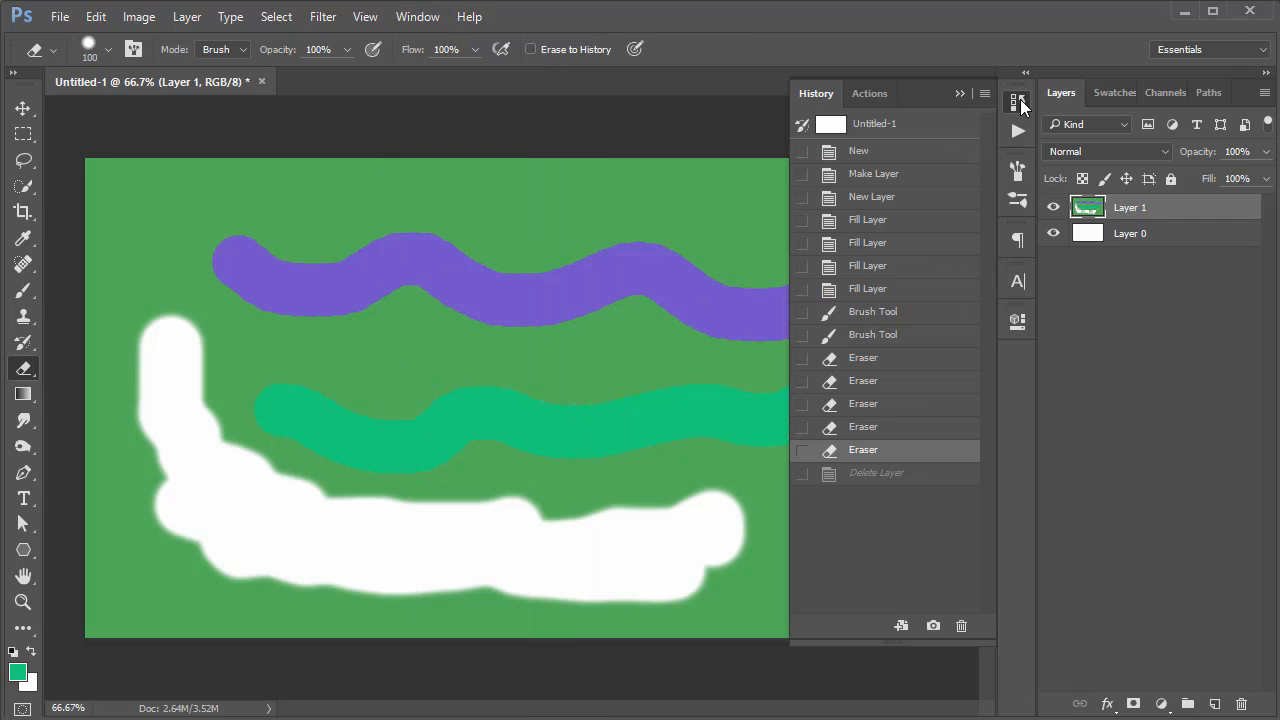
# Lengthen the History panel downward, and collapse and reopen it.
pyautogui.moveTo(870, 638); pyautogui.dragTo(846, 705)
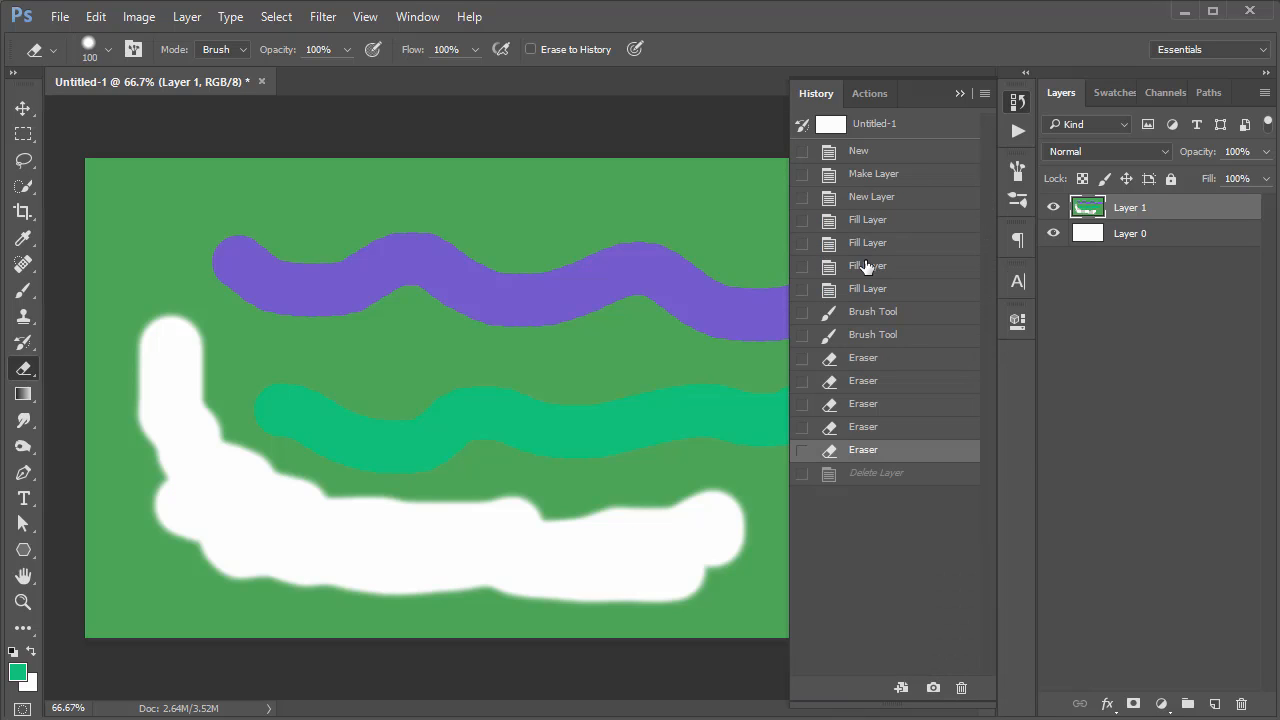
pyautogui.click(1012, 110)
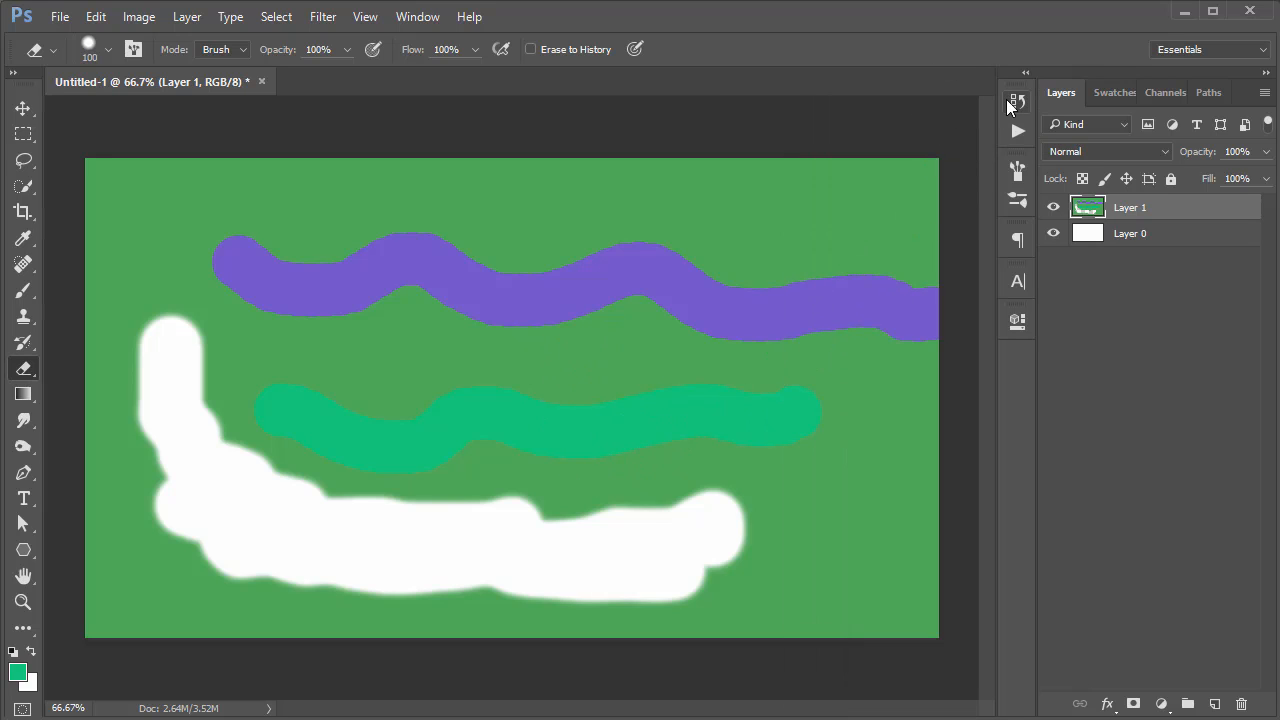
pyautogui.click(1008, 100)
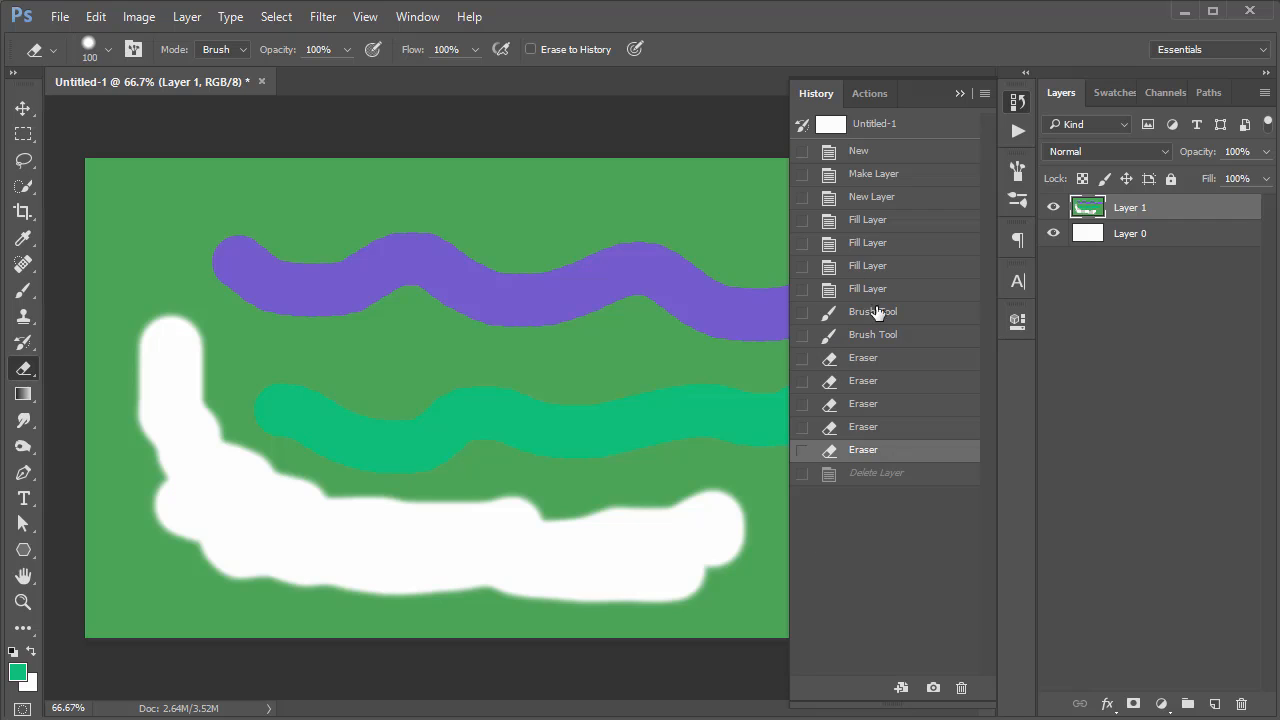
# Switch repeatedly between the second Eraser and second Fill Layer history states, ending on Delete Layer.
pyautogui.click(872, 388)
pyautogui.click(892, 240)
pyautogui.click(874, 379)
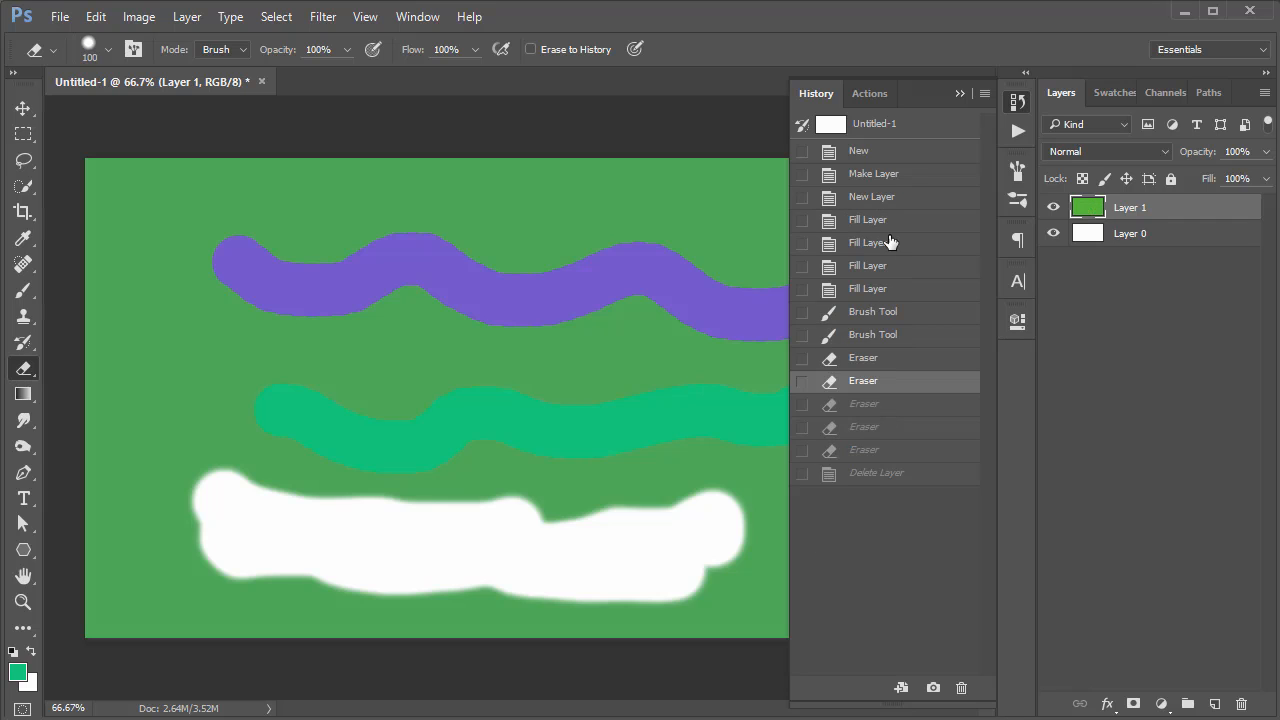
pyautogui.click(890, 242)
pyautogui.click(890, 386)
pyautogui.click(891, 472)
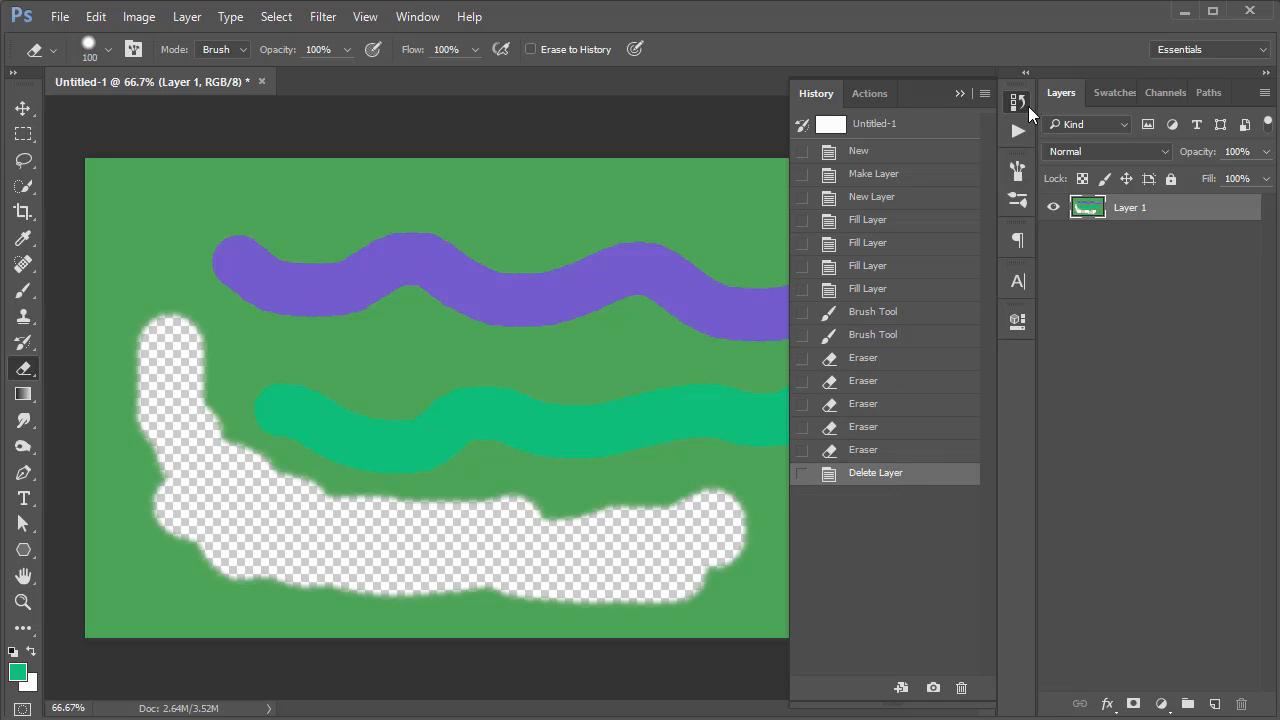
# Collapse the History panel and step backward through the edits to the dark first fill of Layer 1.
pyautogui.click(1020, 102)
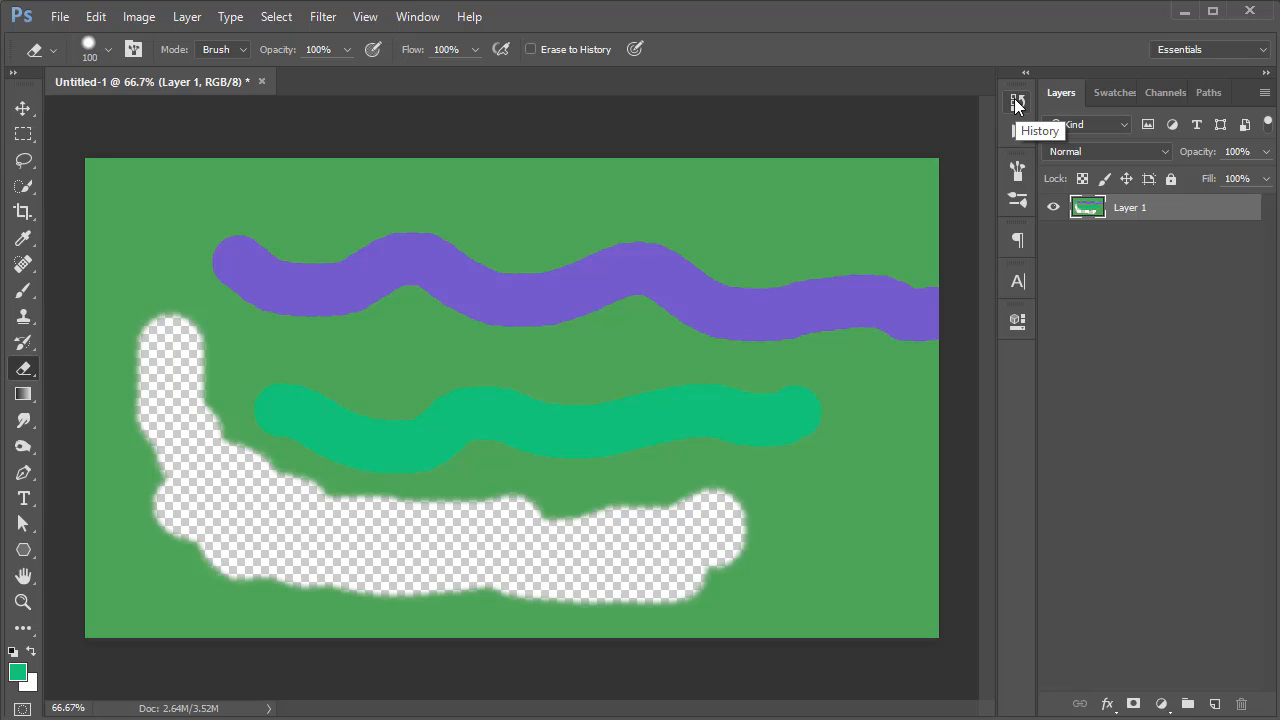
pyautogui.hotkey('ctrl', 'alt', 'z')
pyautogui.hotkey('ctrl', 'alt', 'z')
pyautogui.hotkey('ctrl', 'alt', 'z')
pyautogui.hotkey('ctrl', 'alt', 'z')
pyautogui.hotkey('ctrl', 'alt', 'z')
pyautogui.hotkey('ctrl', 'alt', 'z')
pyautogui.hotkey('ctrl', 'alt', 'z')
pyautogui.hotkey('ctrl', 'alt', 'z')
pyautogui.hotkey('ctrl', 'alt', 'z')
# Repeatedly undo and redo the last state change, ending with Layer 0 deleted.
pyautogui.hotkey('ctrl', 'z')
pyautogui.hotkey('ctrl', 'z')
pyautogui.hotkey('ctrl', 'z')
pyautogui.hotkey('ctrl', 'z')
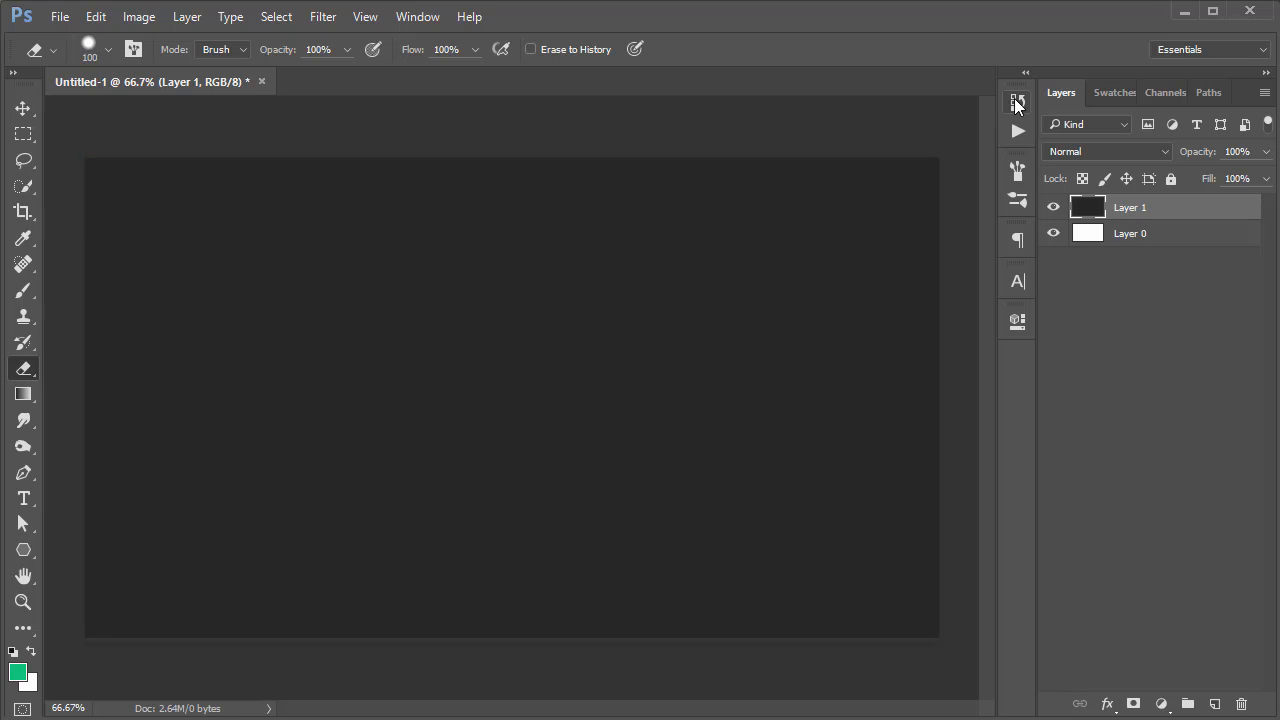
pyautogui.hotkey('ctrl', 'z')
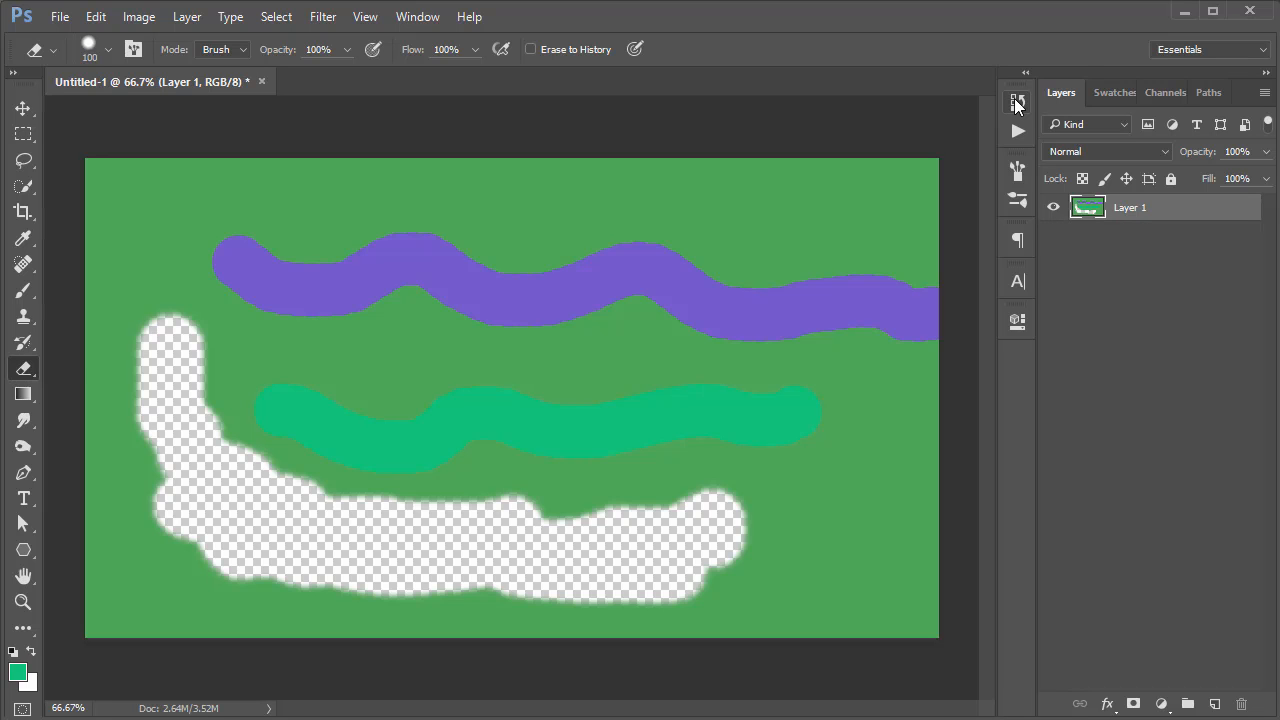
# Revert through history to the second Eraser state and to the blue third Fill Layer state, and collapse the History panel.
pyautogui.click(1017, 103)
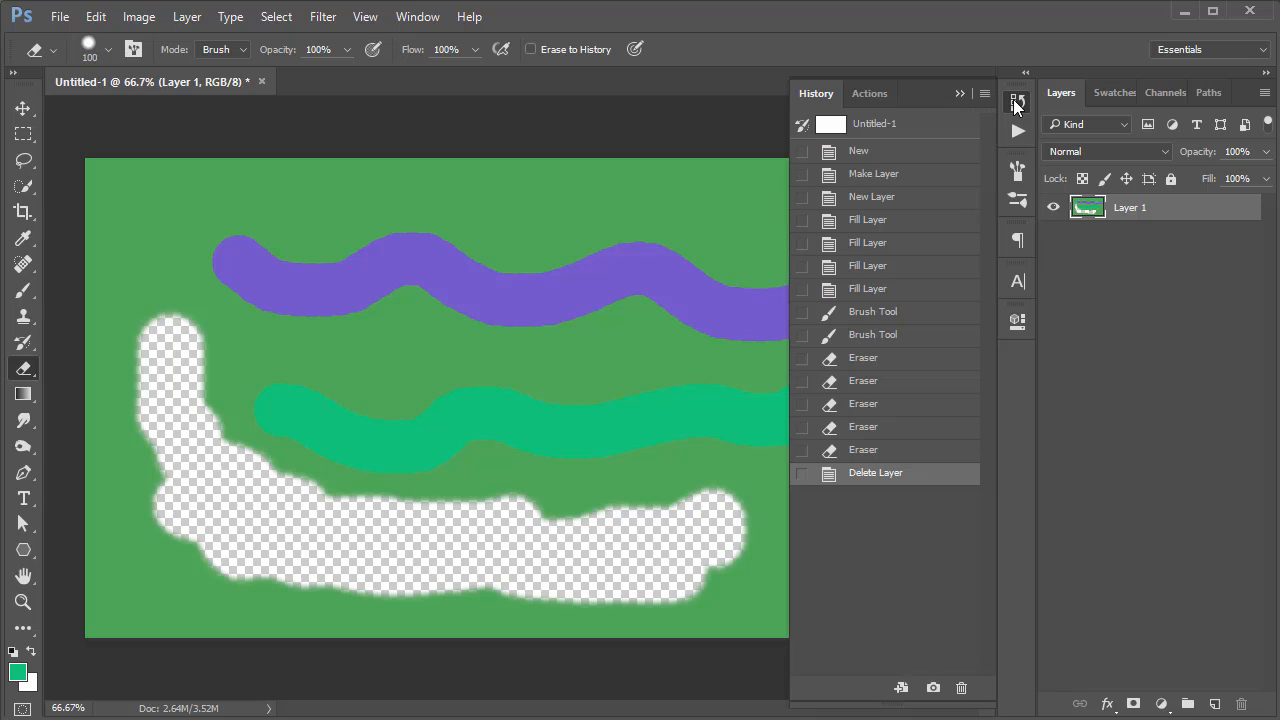
pyautogui.click(877, 381)
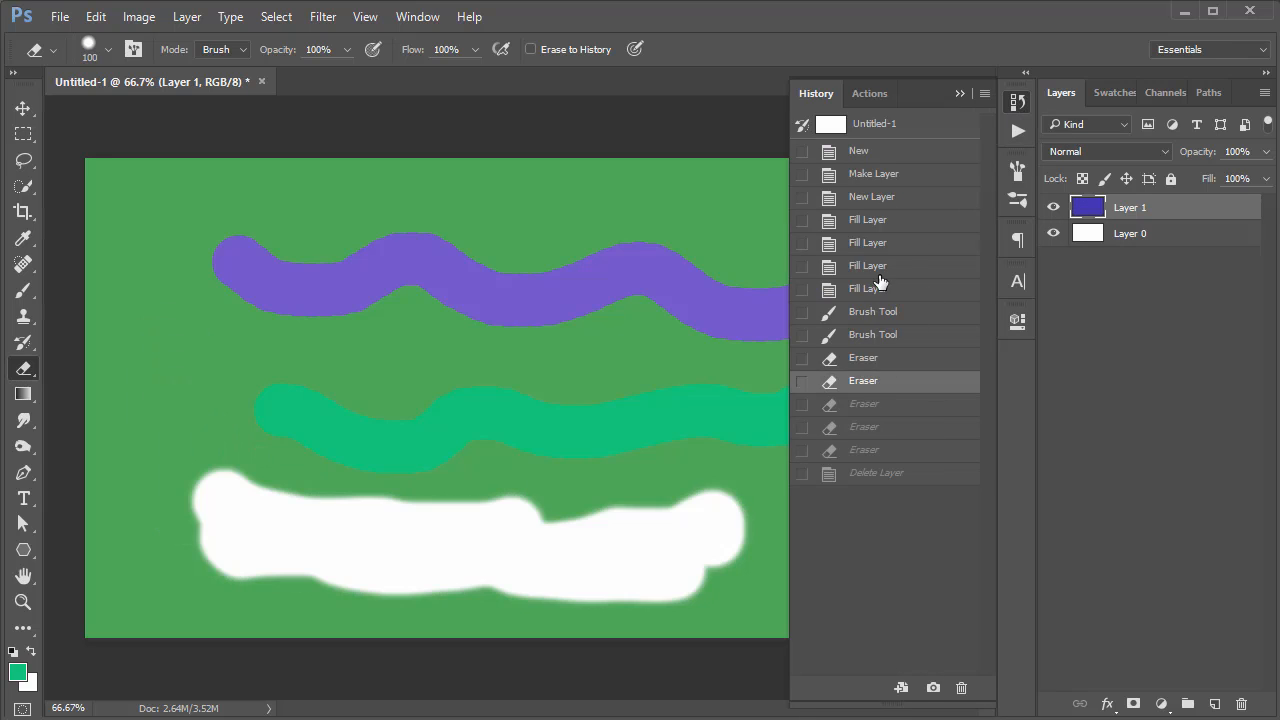
pyautogui.click(878, 286)
pyautogui.click(1019, 101)
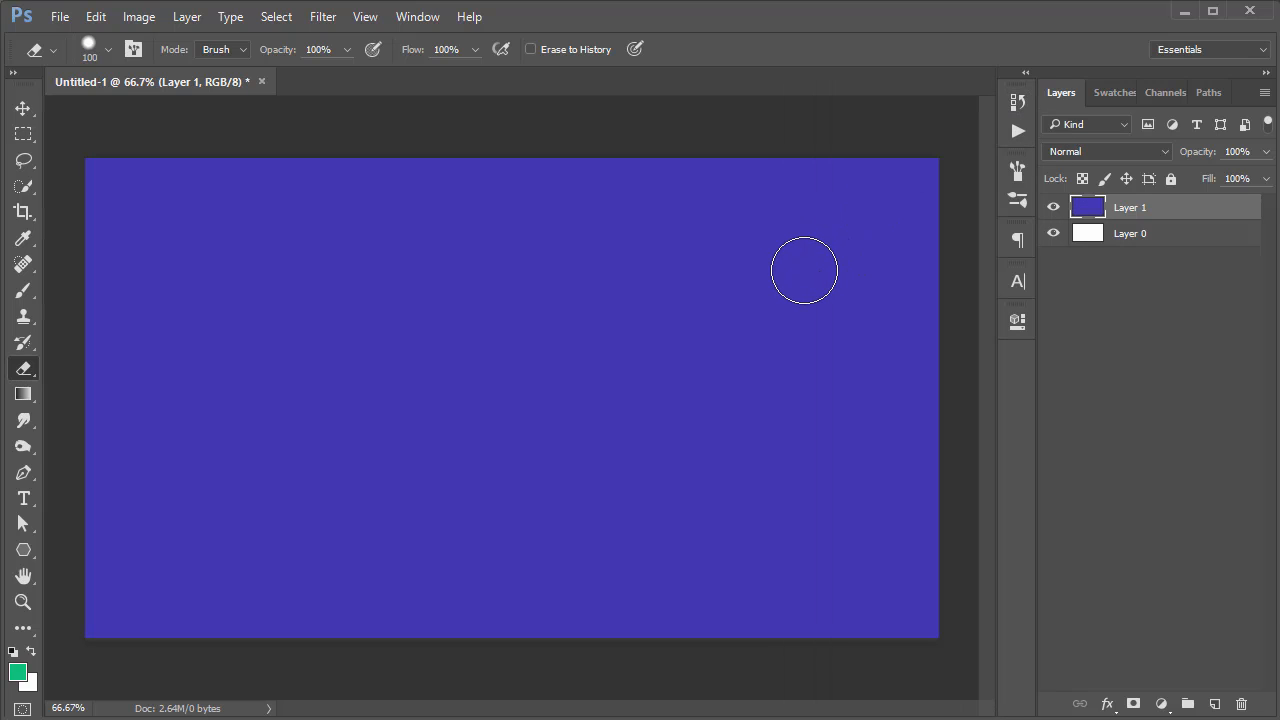